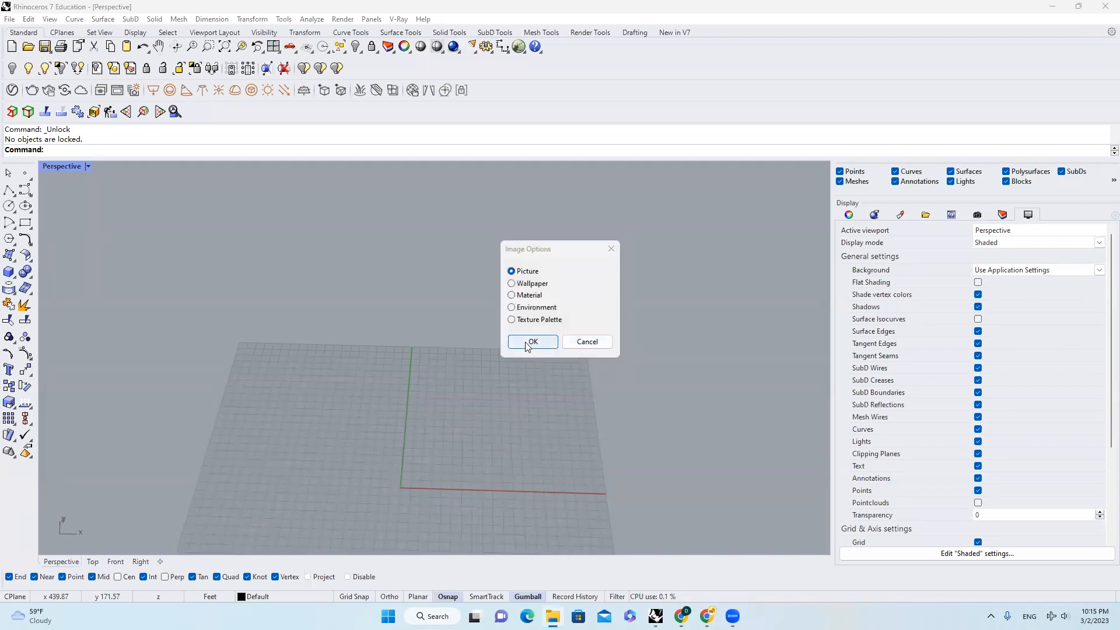
Place ref.png as a picture in the Front view, standing on the grid around the vertical axis.
click(530, 342)
click(115, 562)
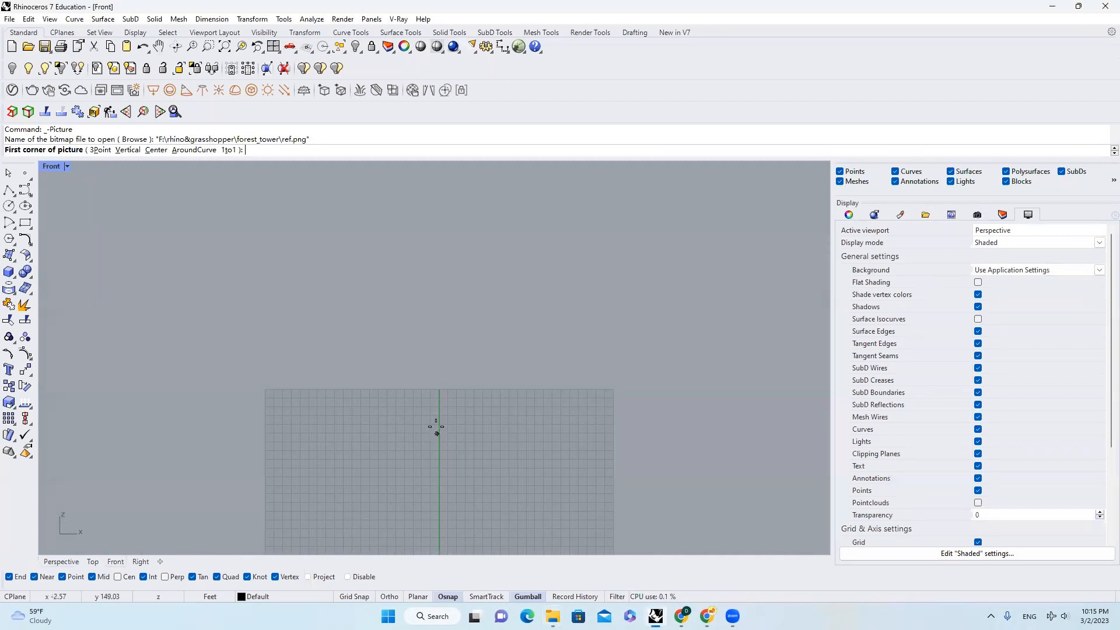
click(383, 344)
click(498, 485)
scroll(464, 464, up, 5)
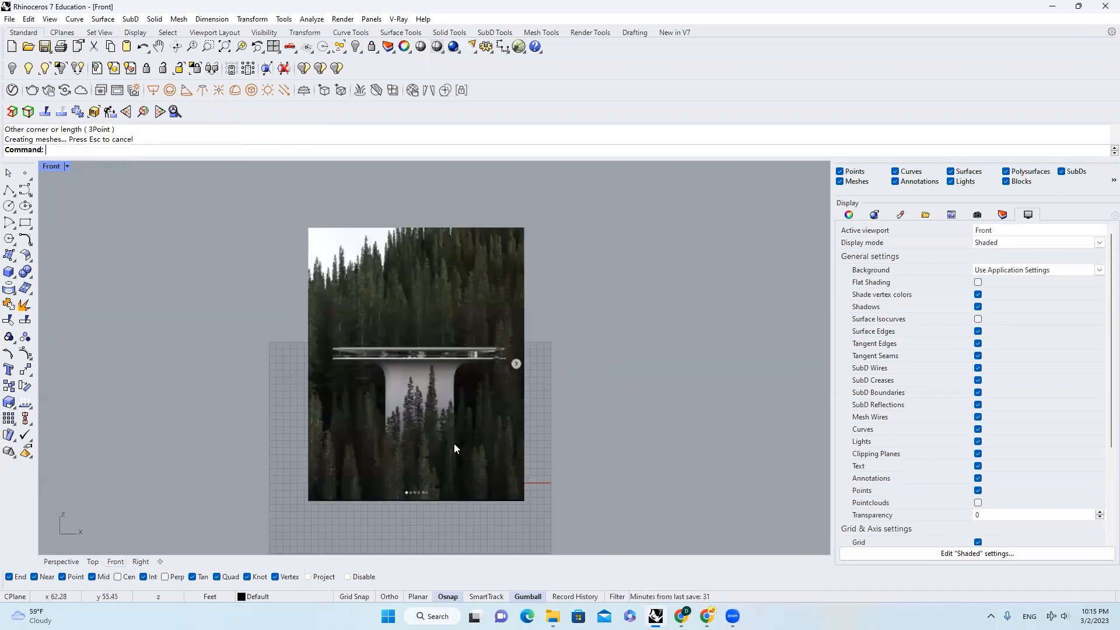
scroll(412, 378, up, 2)
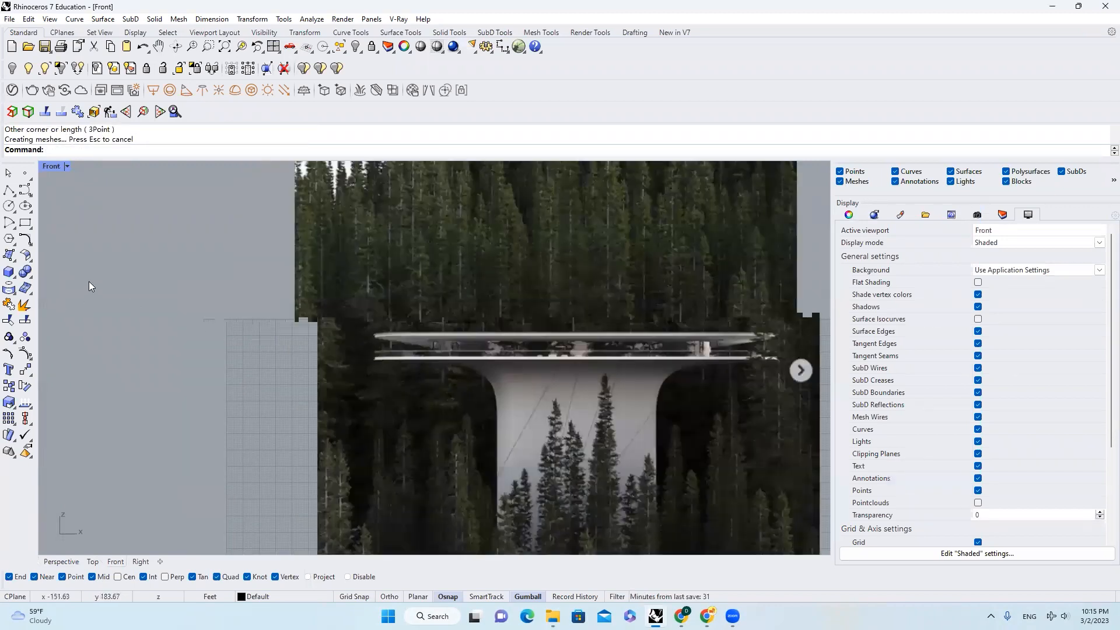
Draw a vertical 12 ft polyline beside the picture as a storey-height reference.
right_drag(89, 281, 202, 300)
click(9, 190)
scroll(376, 350, up, 2)
click(387, 353)
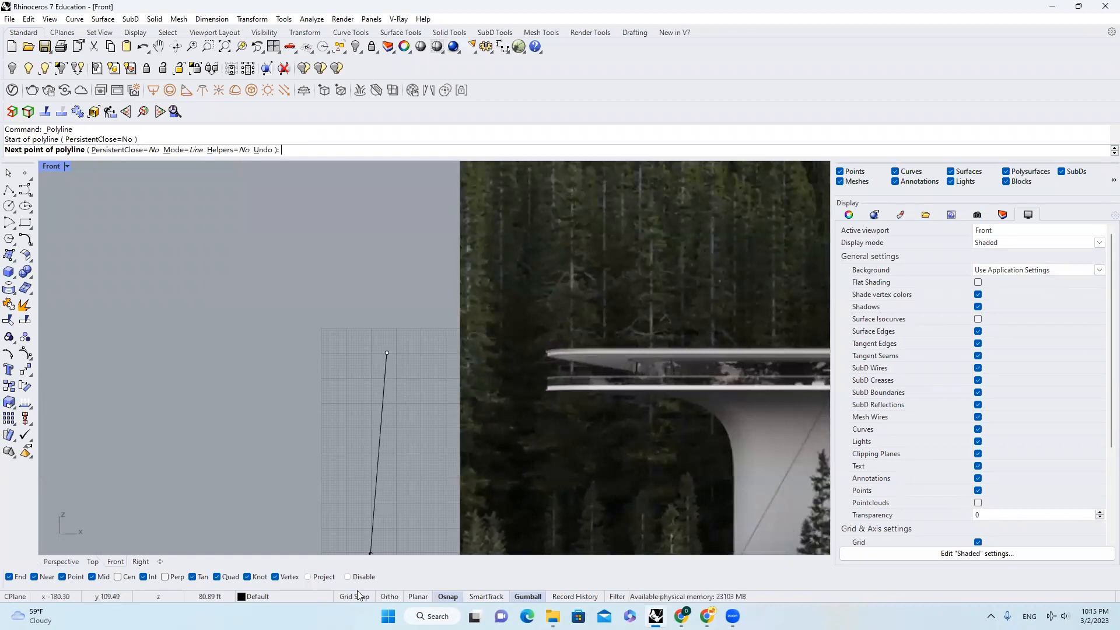
click(389, 596)
key(F8)
text(1)
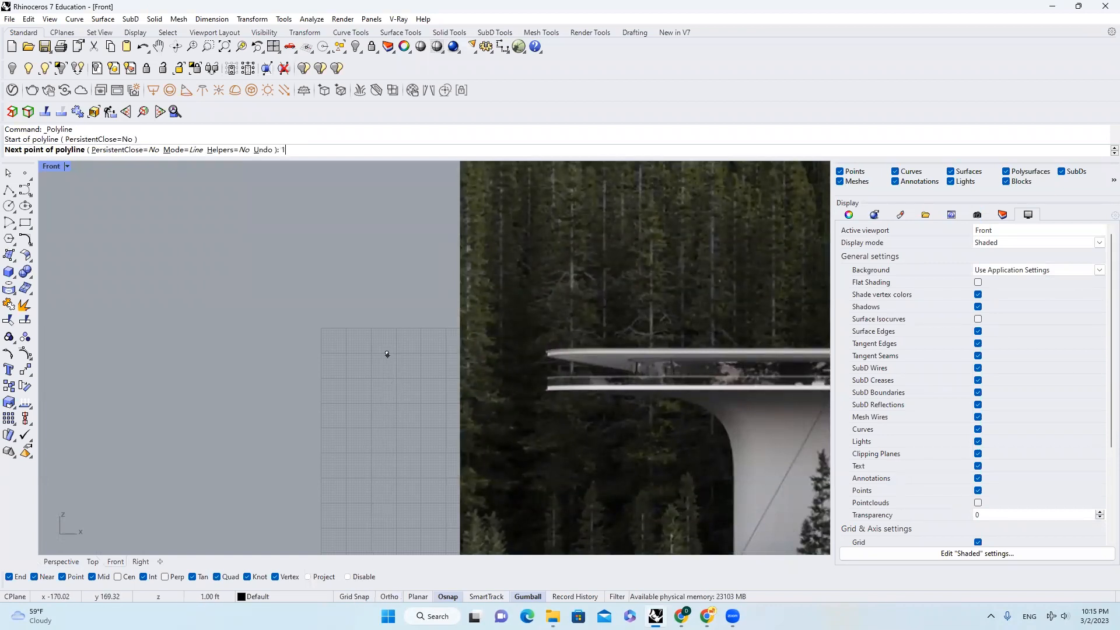
text(2)
key(Return)
key(F8)
click(422, 416)
key(Return)
Move the 12 ft line horizontally onto the picture so it stands between the building's roof and floor slabs.
key(F8)
click(387, 369)
drag(433, 369, 694, 374)
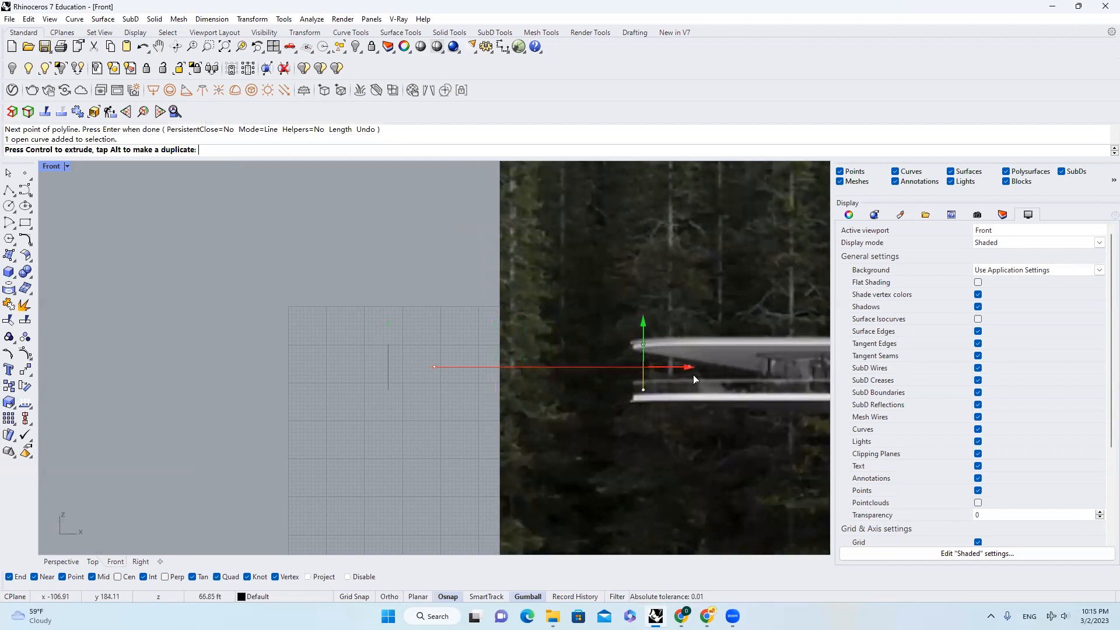
scroll(690, 359, up, 5)
scroll(690, 359, up, 2)
key(Escape)
click(606, 352)
click(663, 379)
scroll(630, 366, down, 4)
drag(624, 366, 696, 367)
Scale the picture about the line's upper end so the pictured storey height matches the 12 ft line.
scroll(688, 359, up, 4)
click(687, 359)
text(scale)
key(Return)
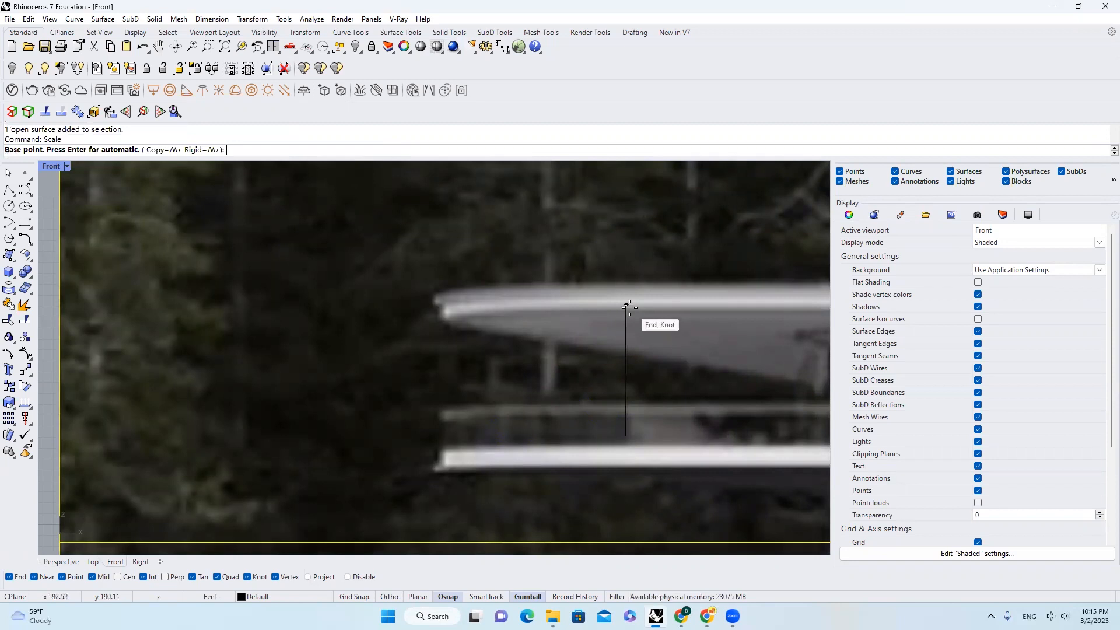
click(629, 306)
scroll(626, 431, up, 4)
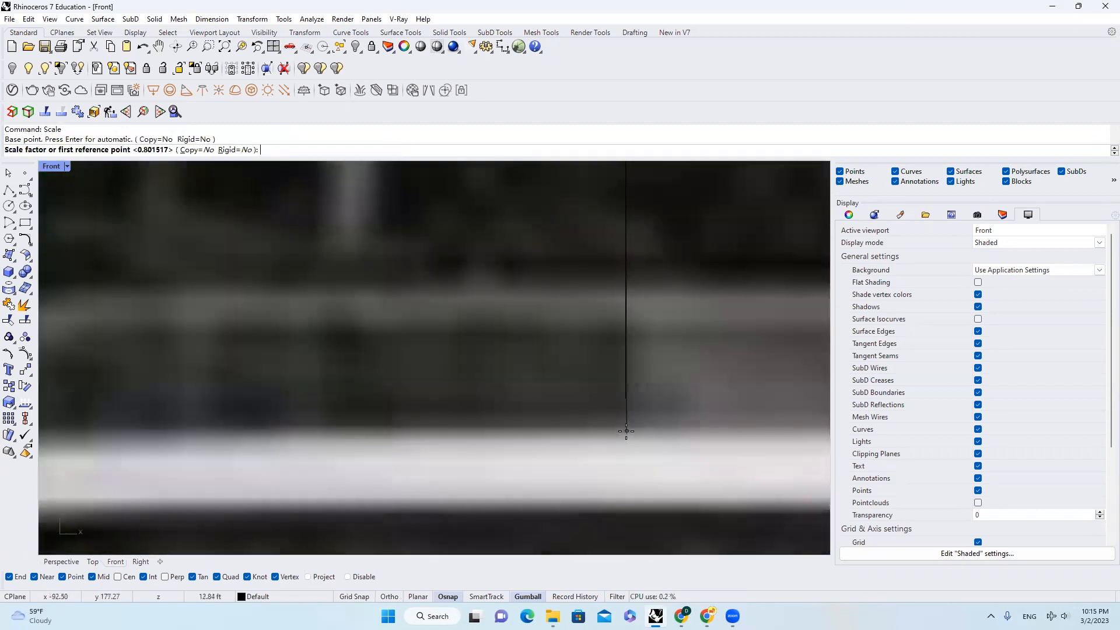
click(626, 432)
click(626, 425)
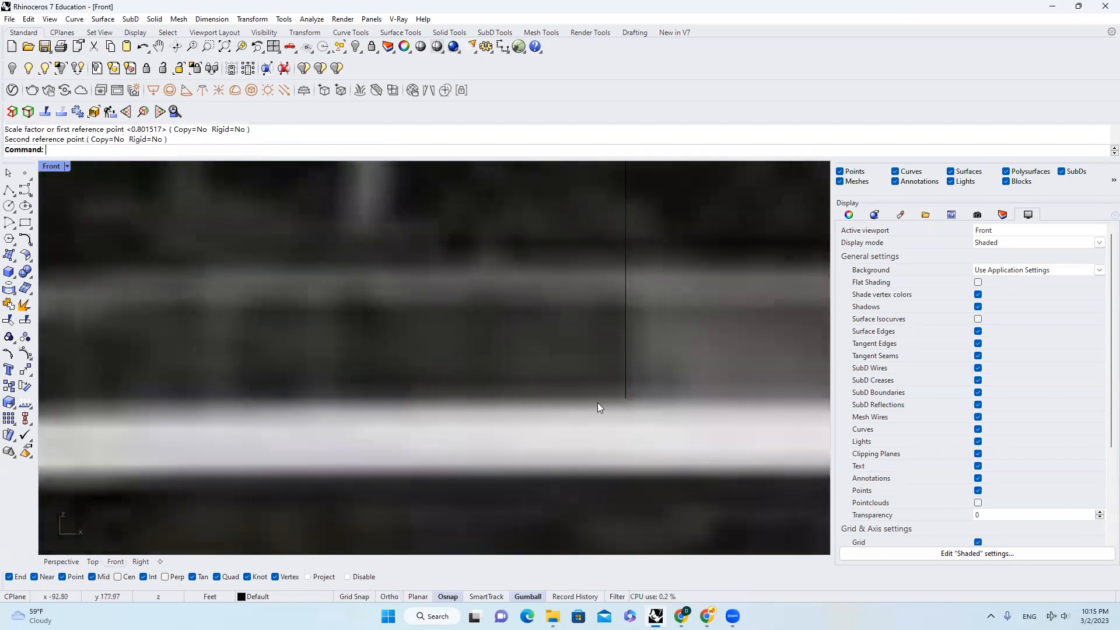
Undo the last move of the reference line.
scroll(615, 404, down, 6)
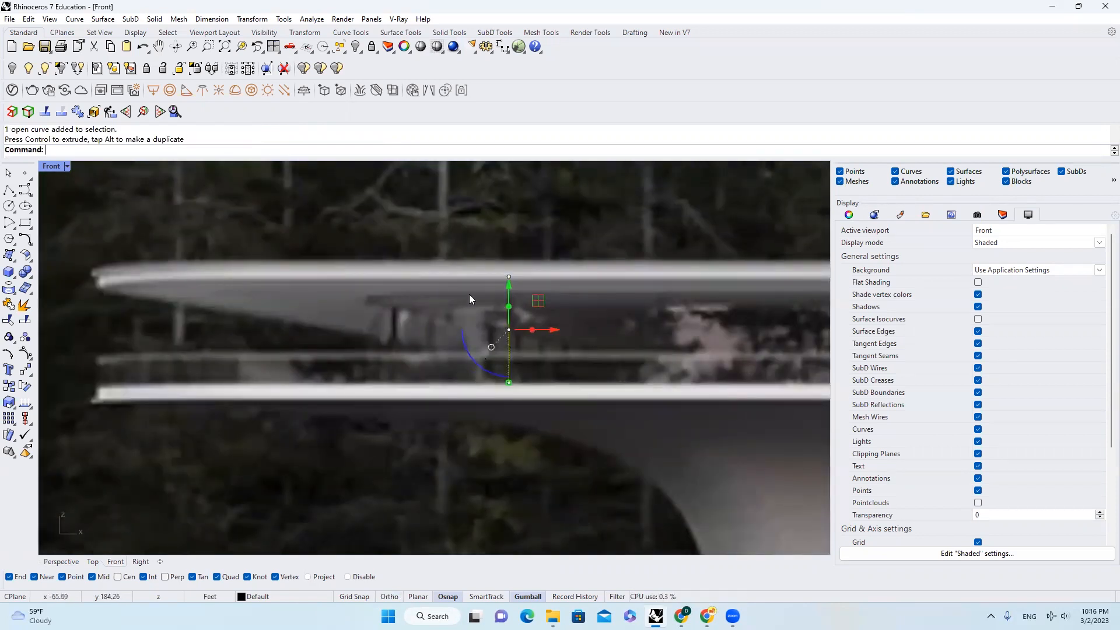
scroll(439, 305, down, 8)
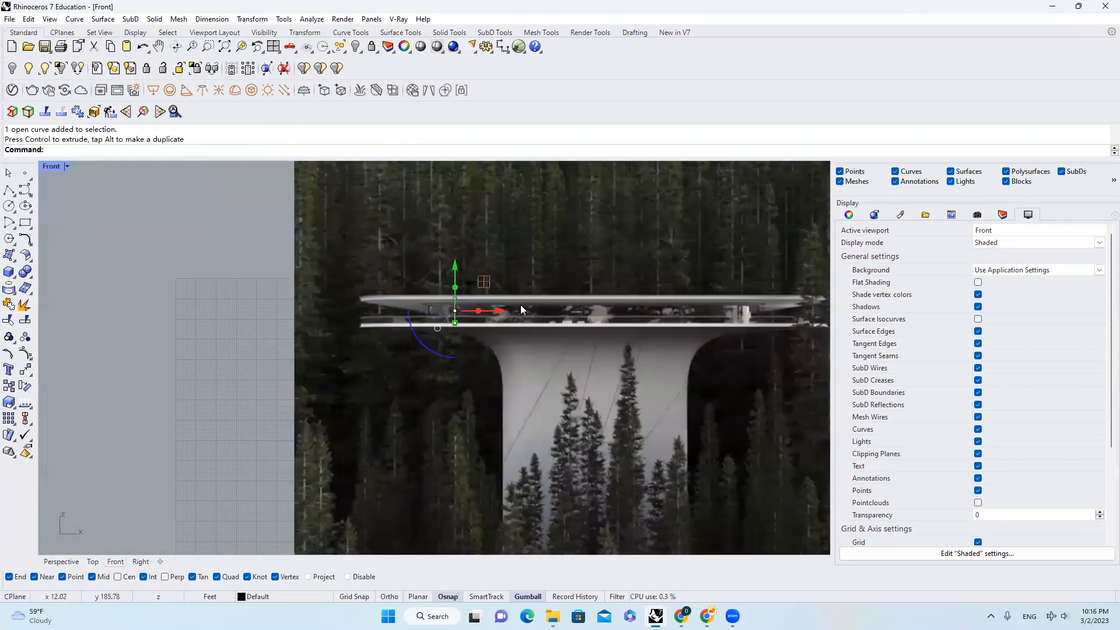
key(ctrl+z)
scroll(545, 303, down, 1)
scroll(556, 307, up, 3)
Draw a rectangle across the full width of the tower shaft in the picture, in its lower part.
text(R)
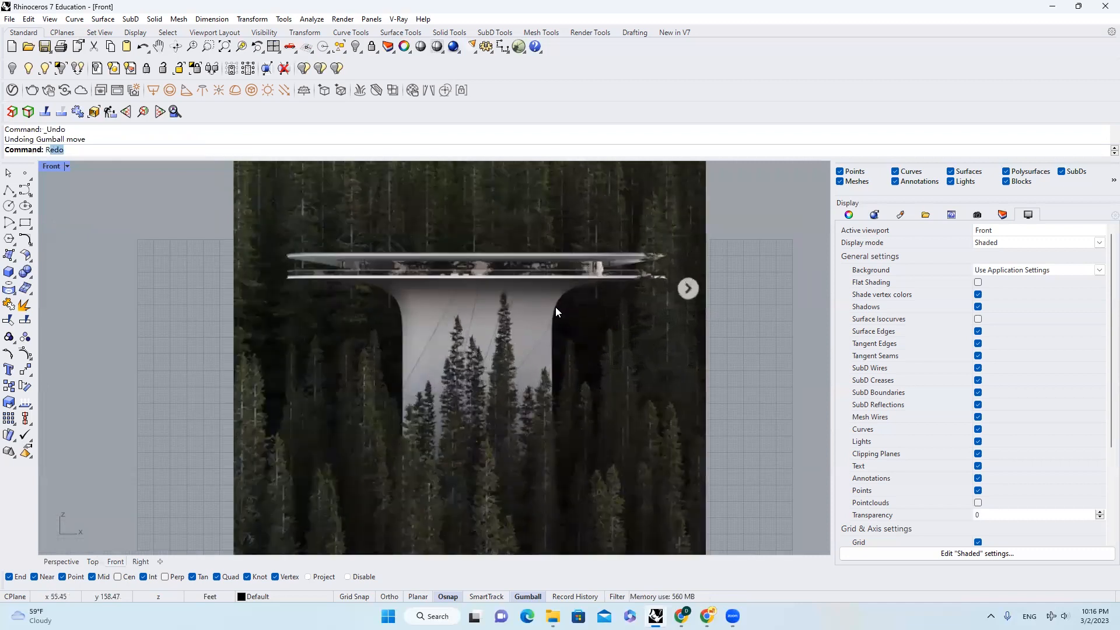
text(EC)
key(Return)
right_drag(556, 307, 565, 229)
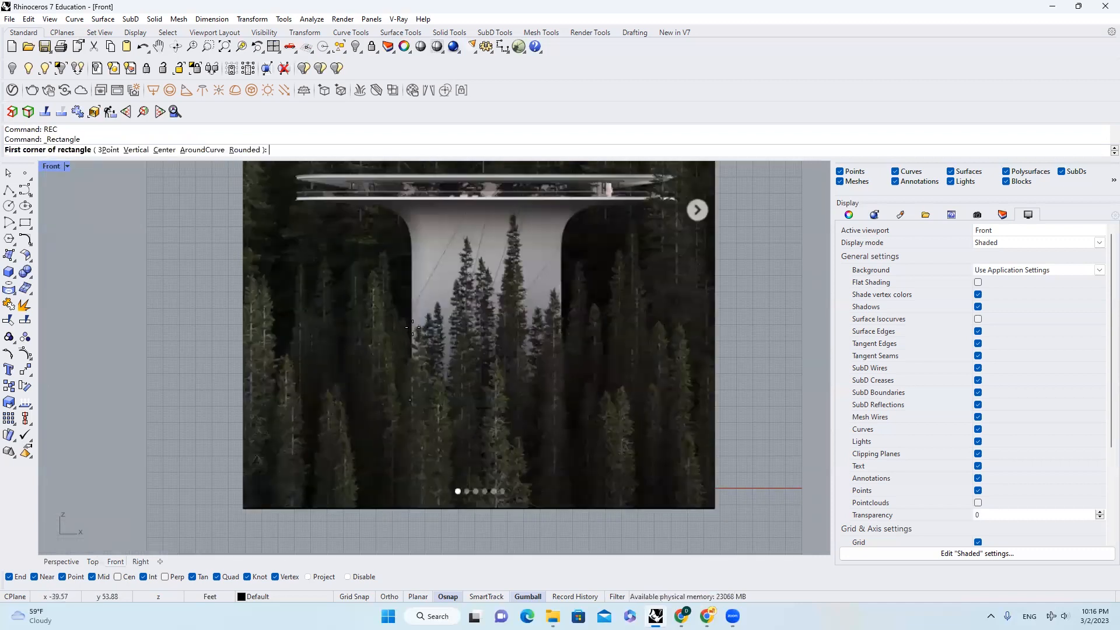
click(412, 322)
scroll(561, 377, up, 4)
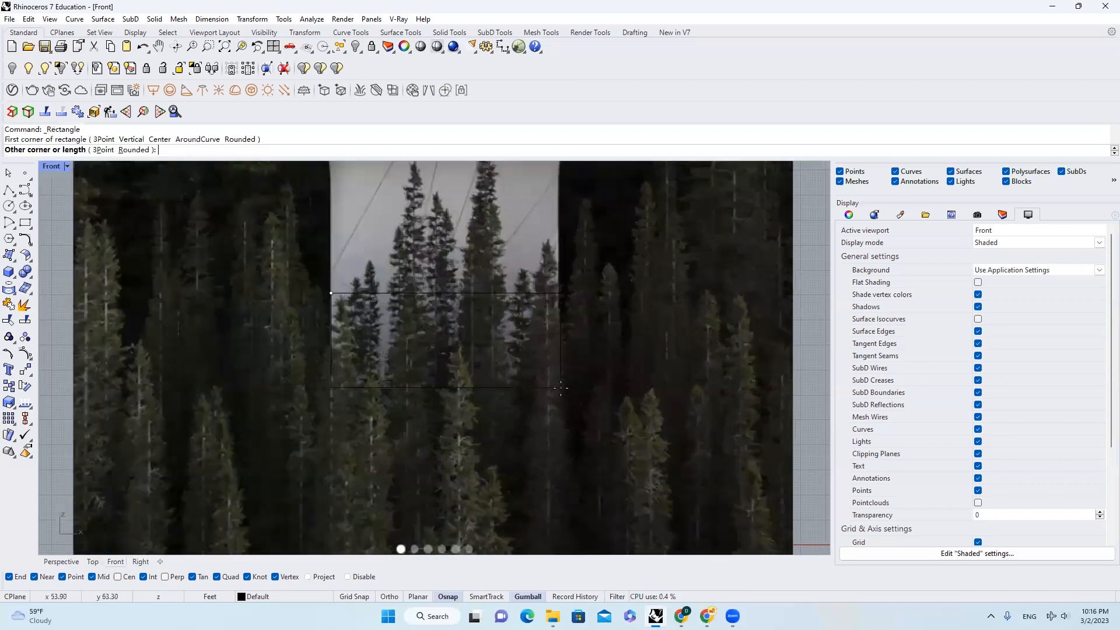
click(559, 391)
click(557, 391)
click(586, 420)
scroll(514, 392, down, 6)
Rotate the rectangle 90° in the Perspective view so it lies flat, parallel to the ground.
click(63, 563)
scroll(377, 325, down, 9)
right_drag(315, 342, 456, 380)
shift+drag(456, 380, 481, 315)
Move the picture back along the Y axis, away from the rectangle, and lock it.
click(489, 302)
drag(470, 273, 714, 243)
click(528, 359)
click(464, 393)
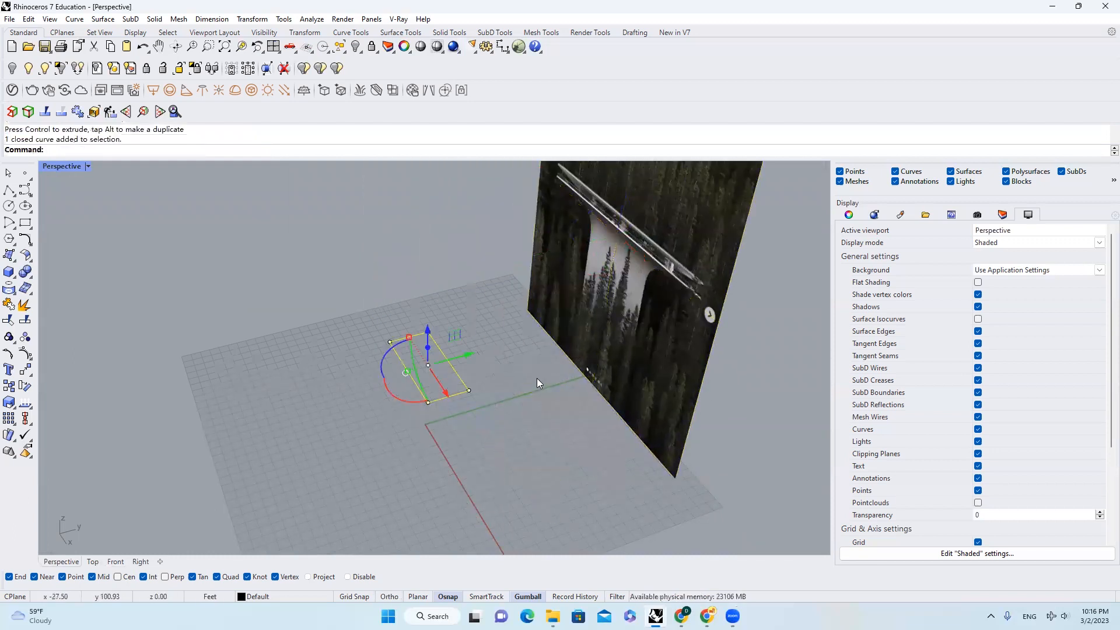
right_drag(503, 380, 639, 317)
click(639, 316)
click(372, 46)
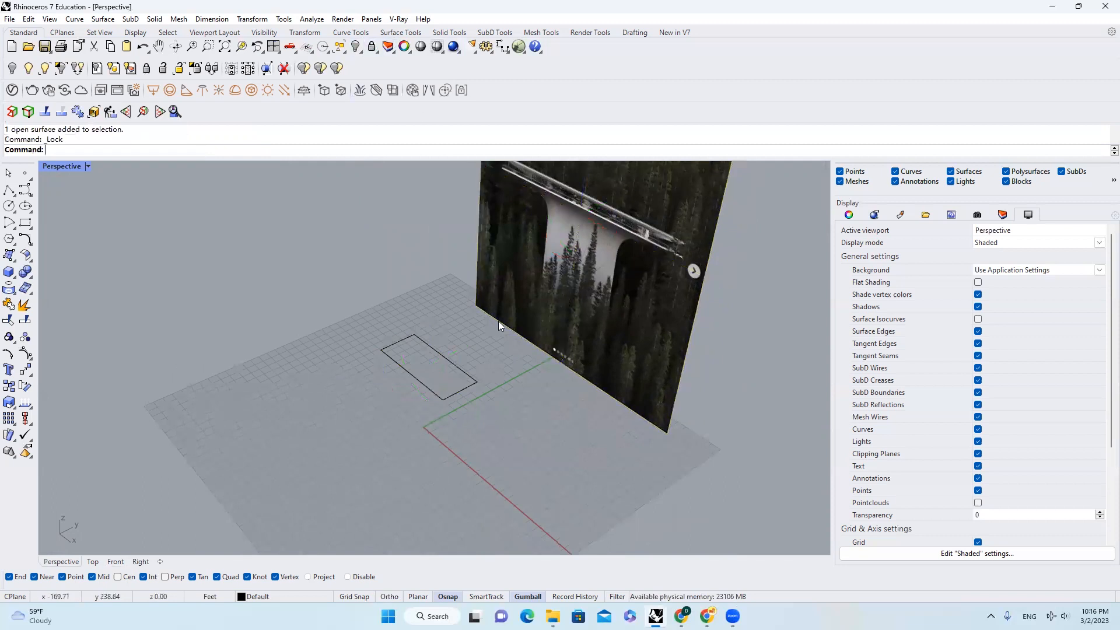
Drop the rectangle onto the ground plane at Z 0 with SetPt.
click(463, 363)
right_drag(458, 352, 490, 334)
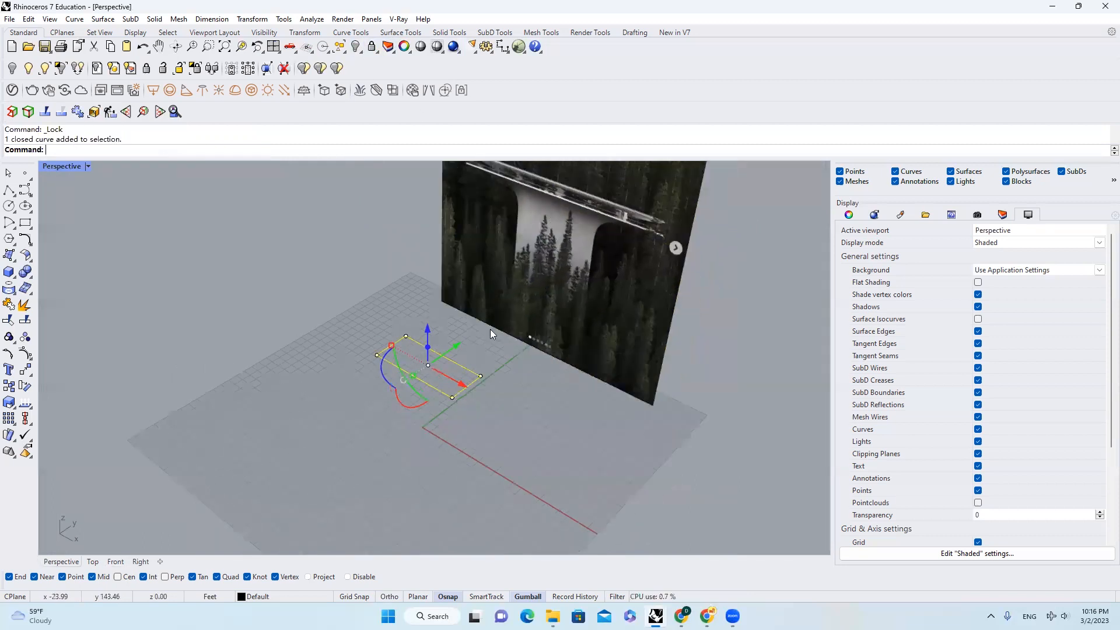
text(etPt)
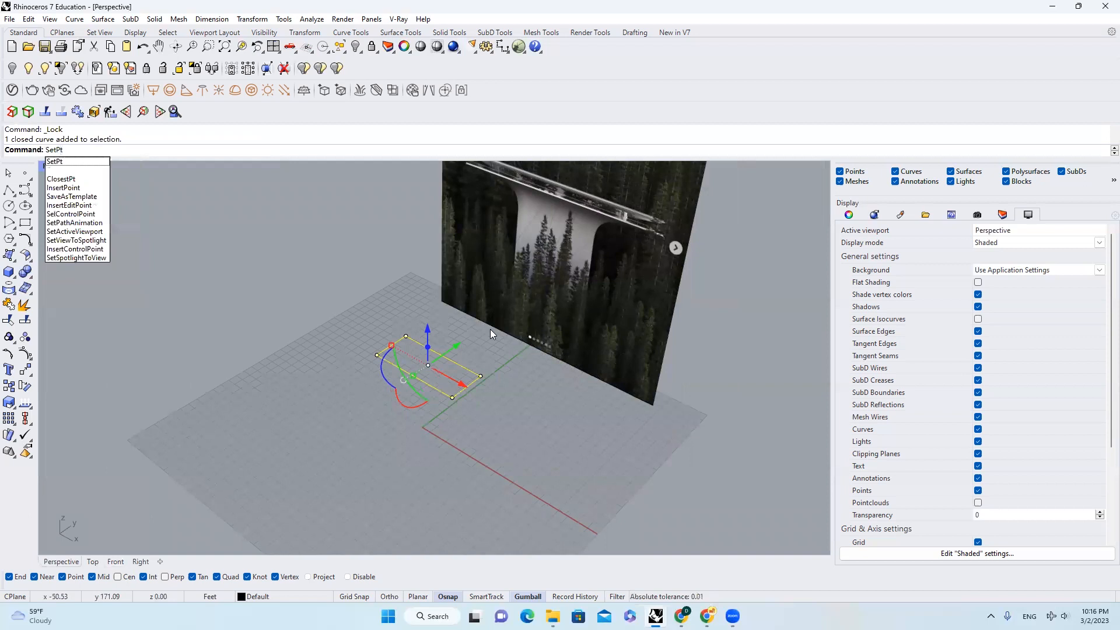
key(Return)
click(689, 285)
click(686, 261)
click(691, 332)
click(543, 424)
click(507, 456)
Fillet the two corners at the rectangle's negative X end with radius 12, trimming and joining the curves.
right_drag(508, 456, 534, 457)
scroll(521, 458, up, 3)
click(454, 456)
scroll(508, 459, down, 5)
scroll(512, 462, up, 7)
click(539, 446)
key(Return)
click(333, 393)
click(348, 375)
key(Return)
click(332, 468)
click(353, 487)
Fillet the two corners at the rectangle's positive X end with the same radius of 12.
text(F)
key(Return)
click(622, 482)
click(642, 415)
text(F)
key(Return)
click(639, 393)
click(616, 375)
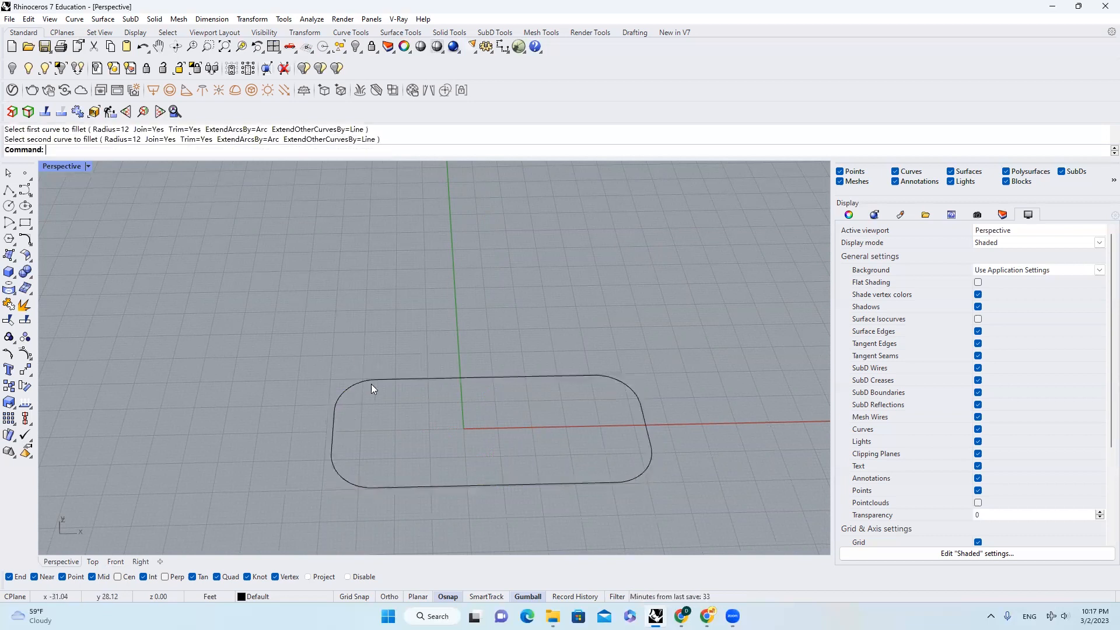
Copy the rounded rectangle vertically in the Front view to about 148 ft, where the tower begins to flare.
scroll(453, 403, down, 5)
click(462, 430)
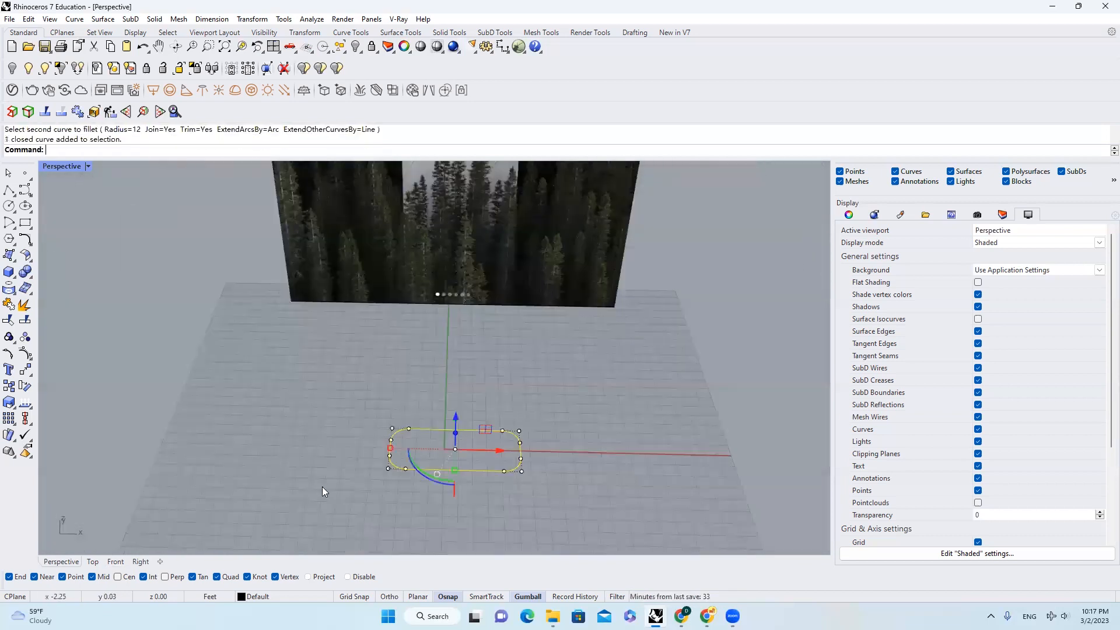
click(115, 562)
scroll(338, 499, down, 6)
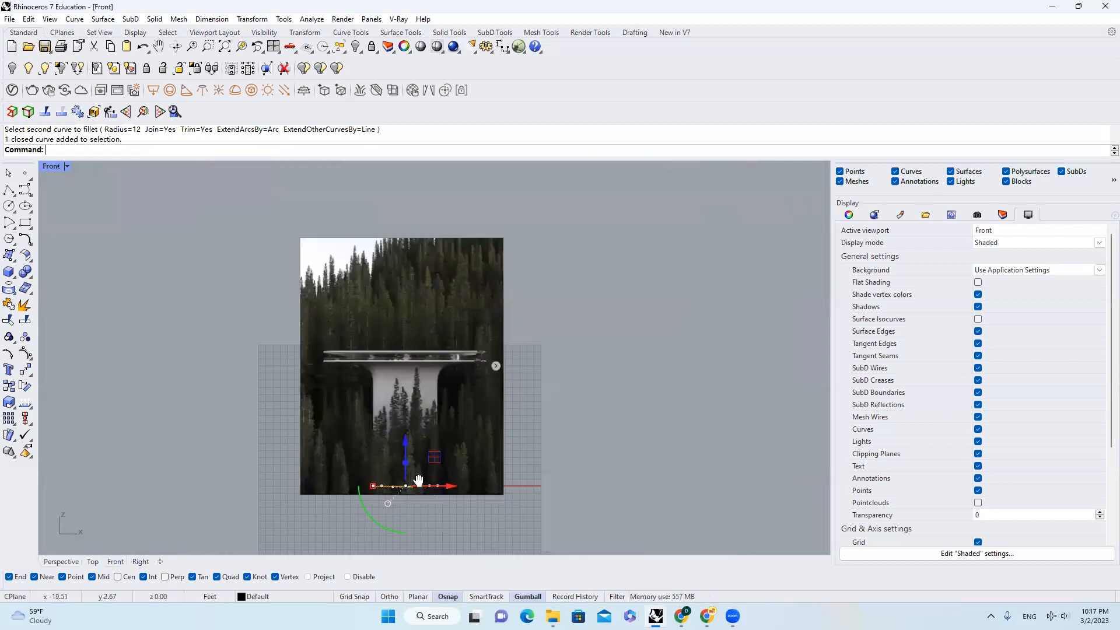
scroll(422, 475, up, 4)
scroll(427, 474, up, 2)
drag(425, 438, 429, 247)
scroll(468, 288, up, 6)
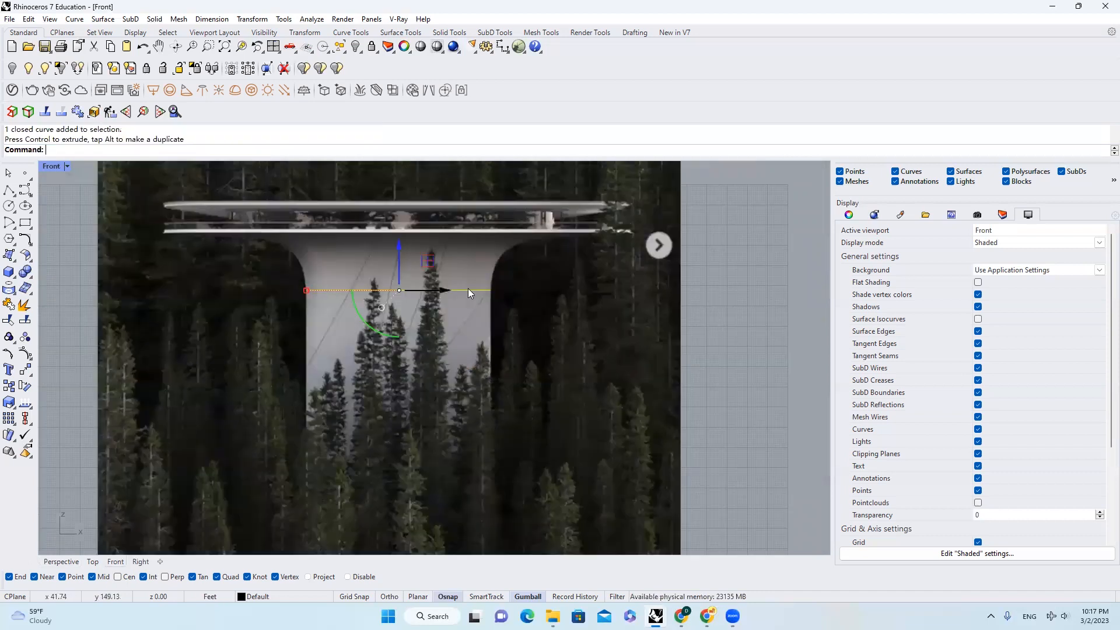
scroll(523, 310, down, 2)
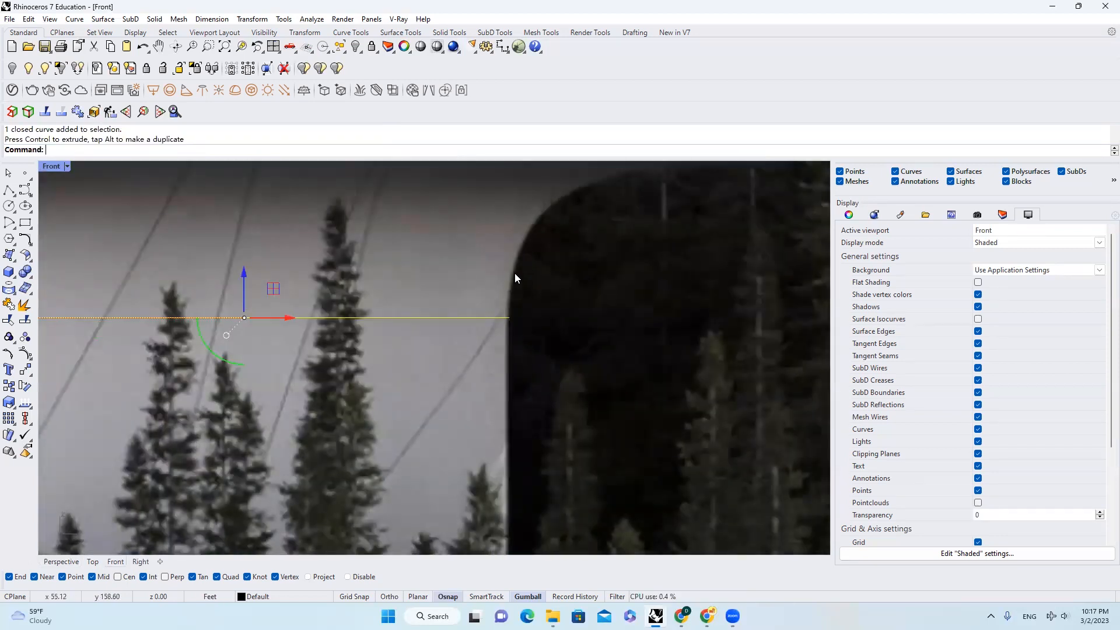
Loft the ground curve and its raised copy into the tower shaft, using Normal style and Do not simplify.
click(61, 562)
scroll(500, 322, down, 5)
click(501, 321)
right_drag(499, 322, 501, 321)
scroll(500, 321, up, 5)
key(Escape)
text(Loft)
key(Return)
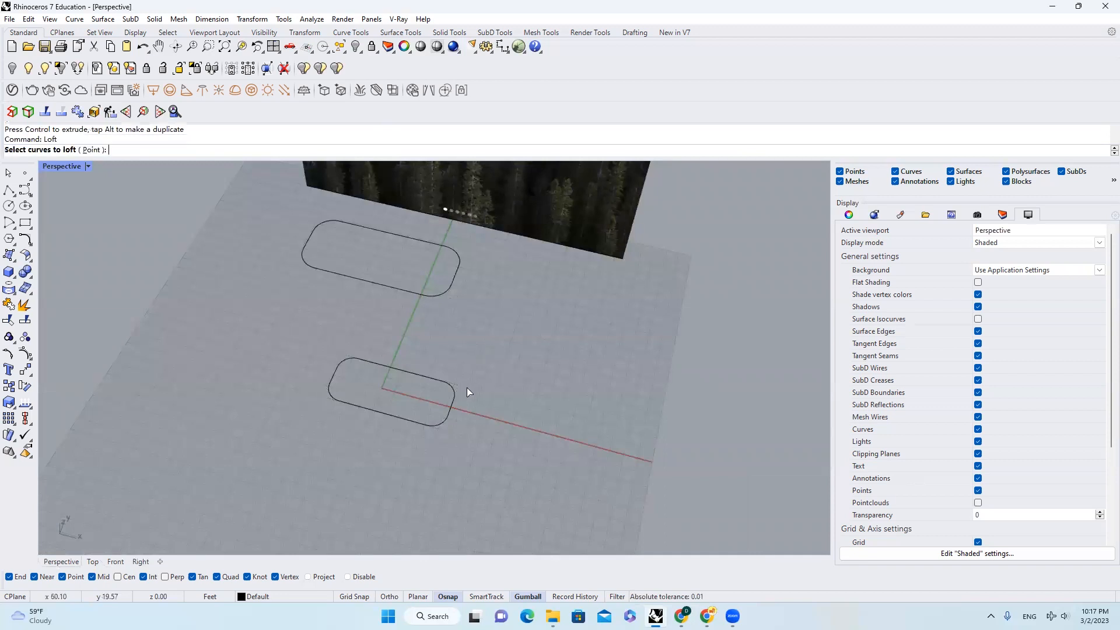
click(457, 401)
click(462, 260)
key(Return)
key(Return)
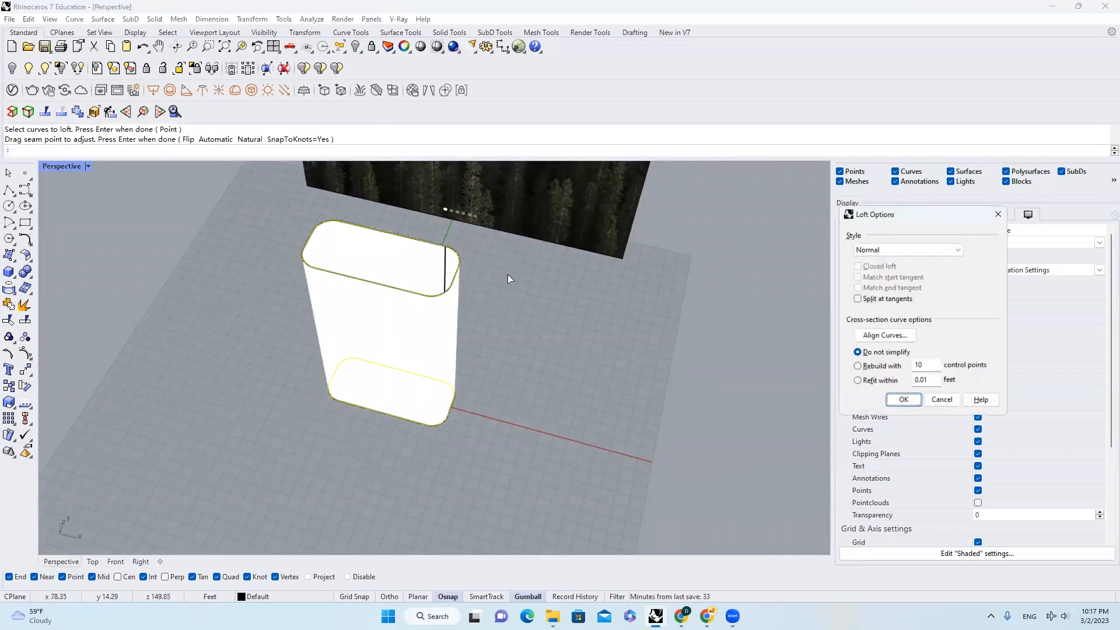
click(902, 399)
Copy the shaft's top curve up to the slab's underside at about 177 ft and scale it uniformly to the slab's width.
scroll(447, 408, down, 1)
scroll(442, 341, up, 2)
click(442, 340)
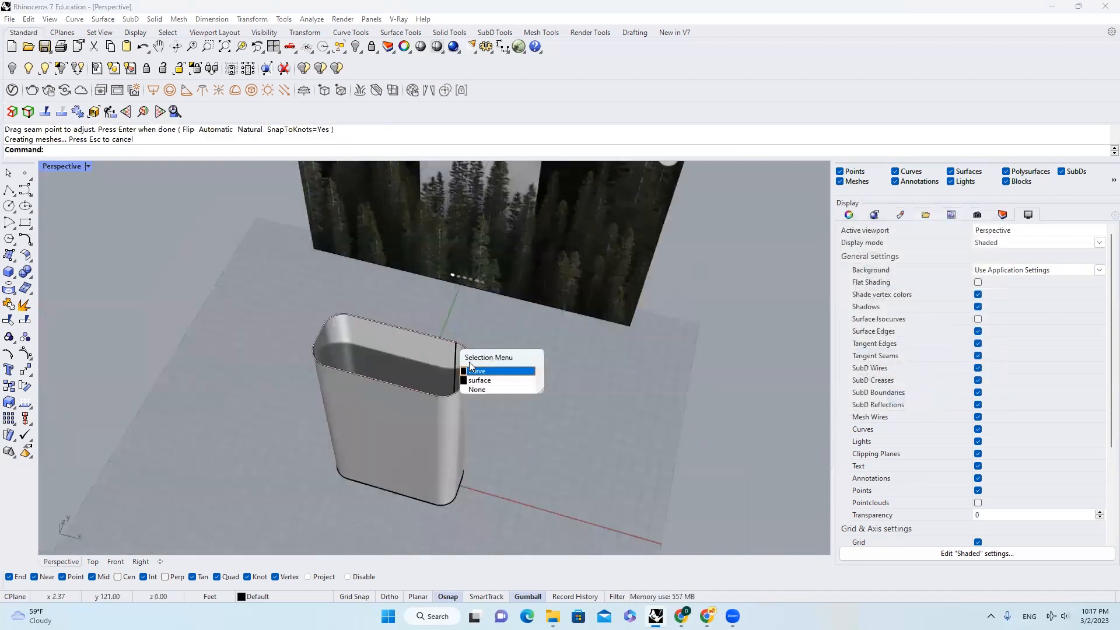
click(473, 372)
click(115, 561)
scroll(453, 379, down, 3)
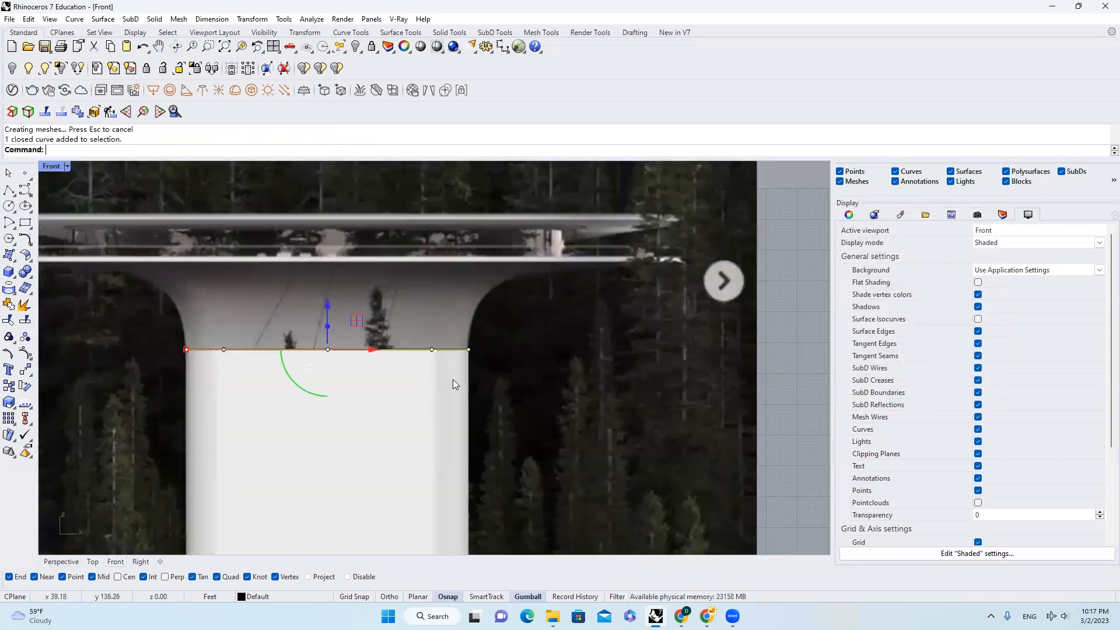
scroll(405, 364, up, 3)
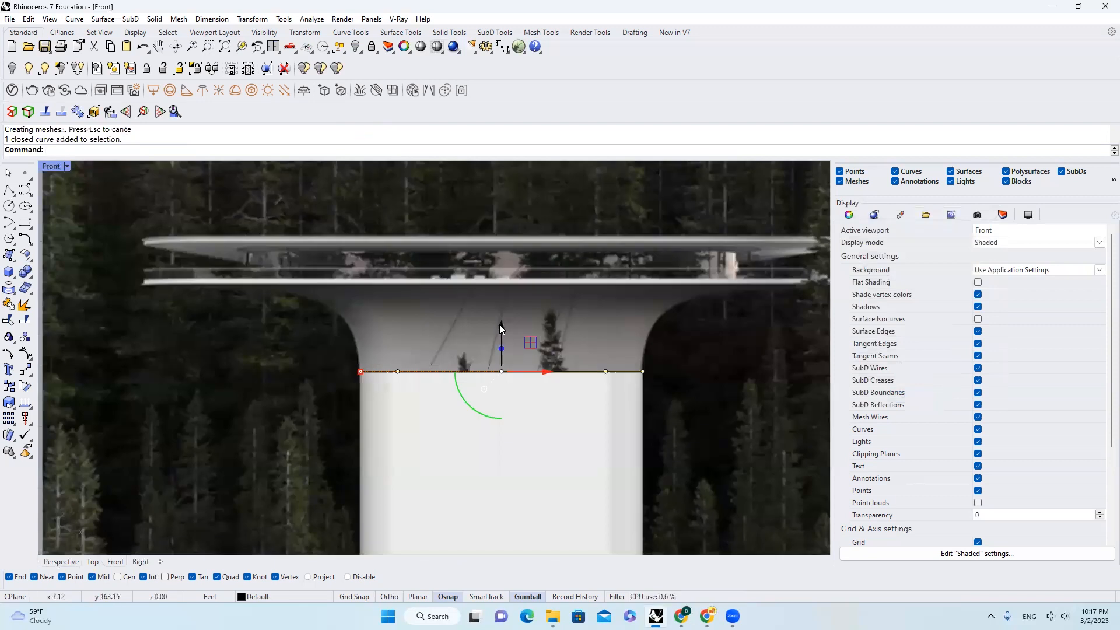
drag(502, 323, 503, 237)
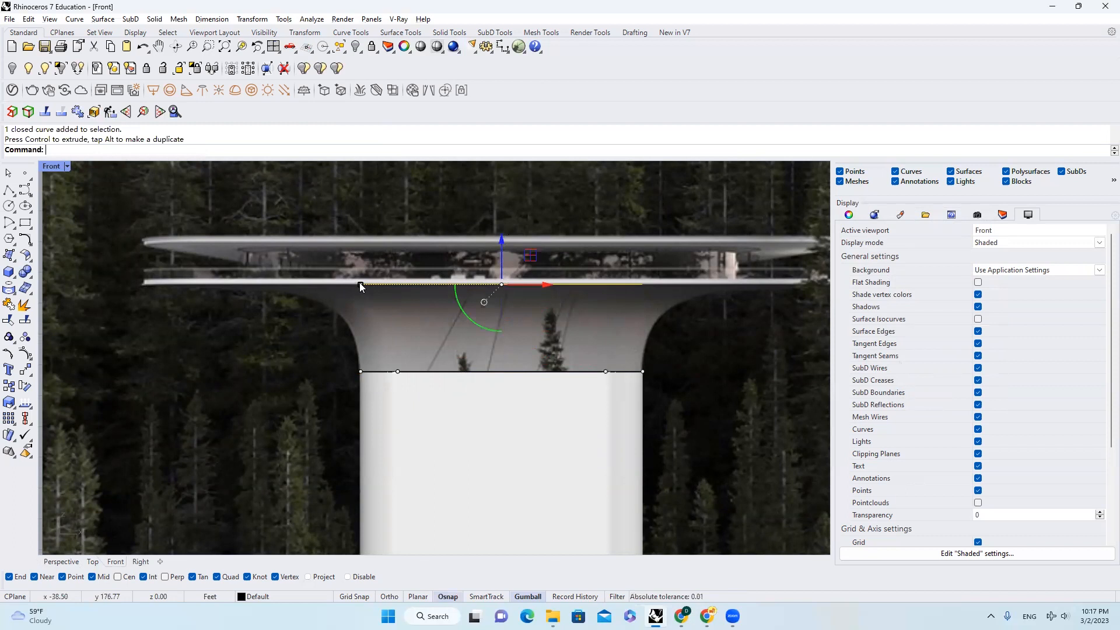
shift+drag(359, 285, 142, 287)
click(378, 305)
Offset the large slab curve inward by 2 ft.
key(ctrl+F4)
click(565, 312)
text(O)
key(Return)
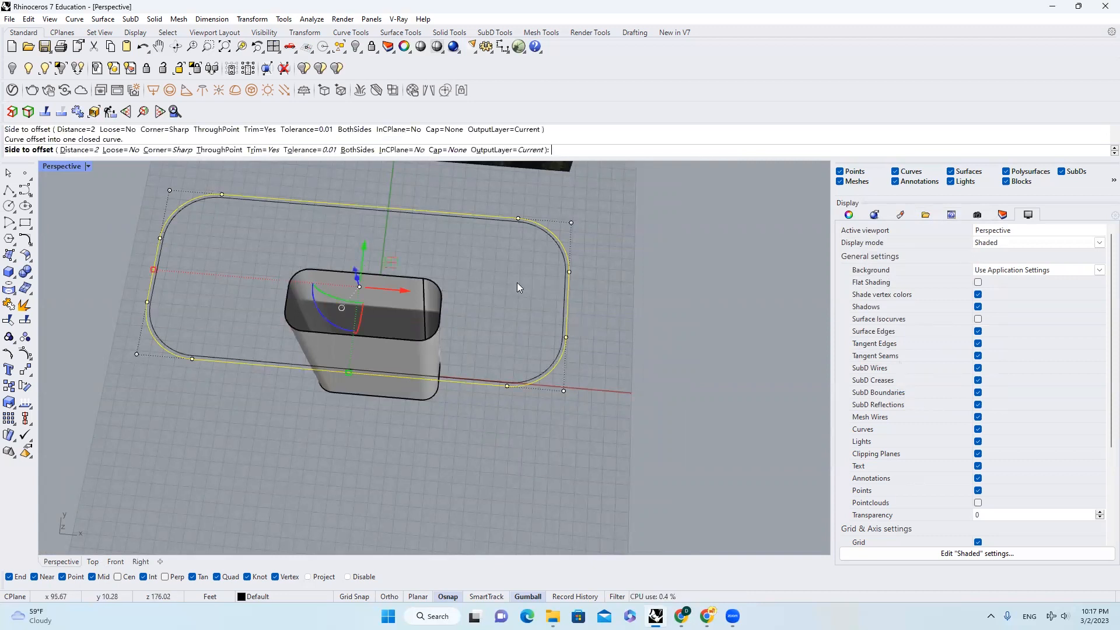
click(517, 282)
Loft the slab curve and its offset into a narrow flat ring, using Normal style and Do not simplify.
scroll(560, 292, up, 4)
shift+click(550, 291)
scroll(551, 292, down, 2)
text(loft)
key(Return)
key(Return)
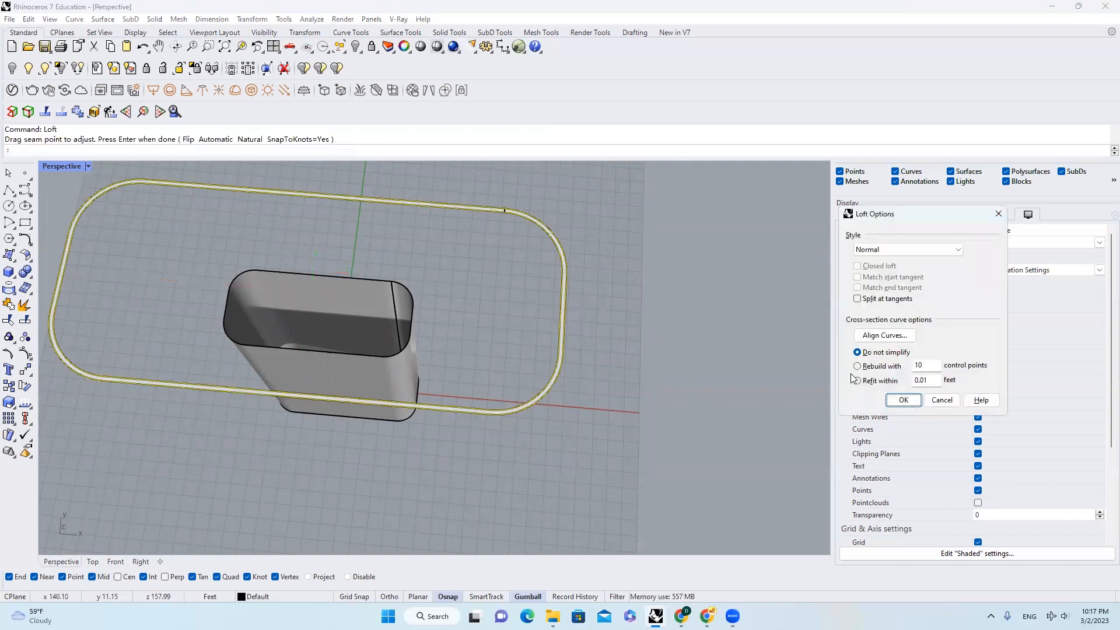
click(897, 403)
Start a BlendSrf between the shaft's top edge and the ring's inner edge, with both seam points aligned in the same direction.
shift+right_drag(446, 257, 534, 309)
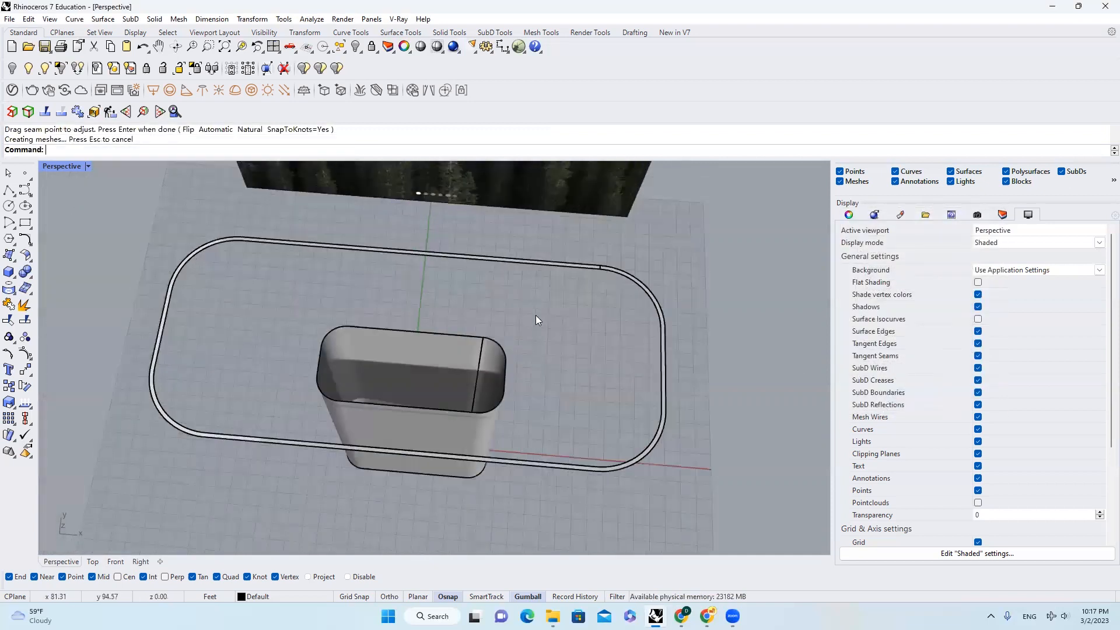
scroll(537, 321, up, 2)
text(BlendS)
key(Return)
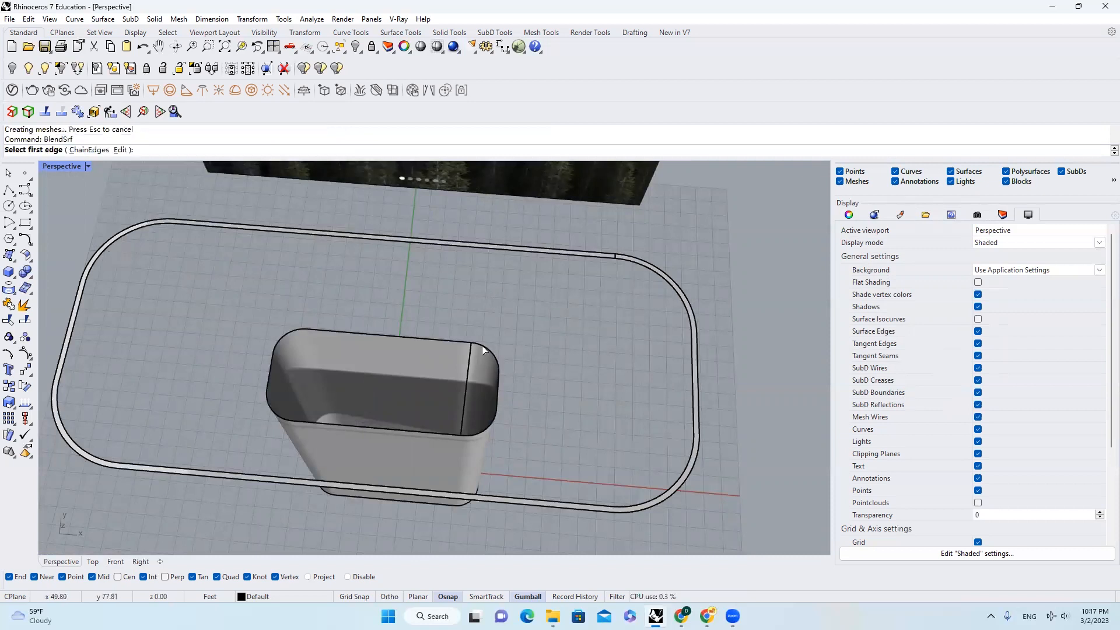
scroll(477, 344, up, 5)
click(476, 343)
scroll(477, 344, down, 5)
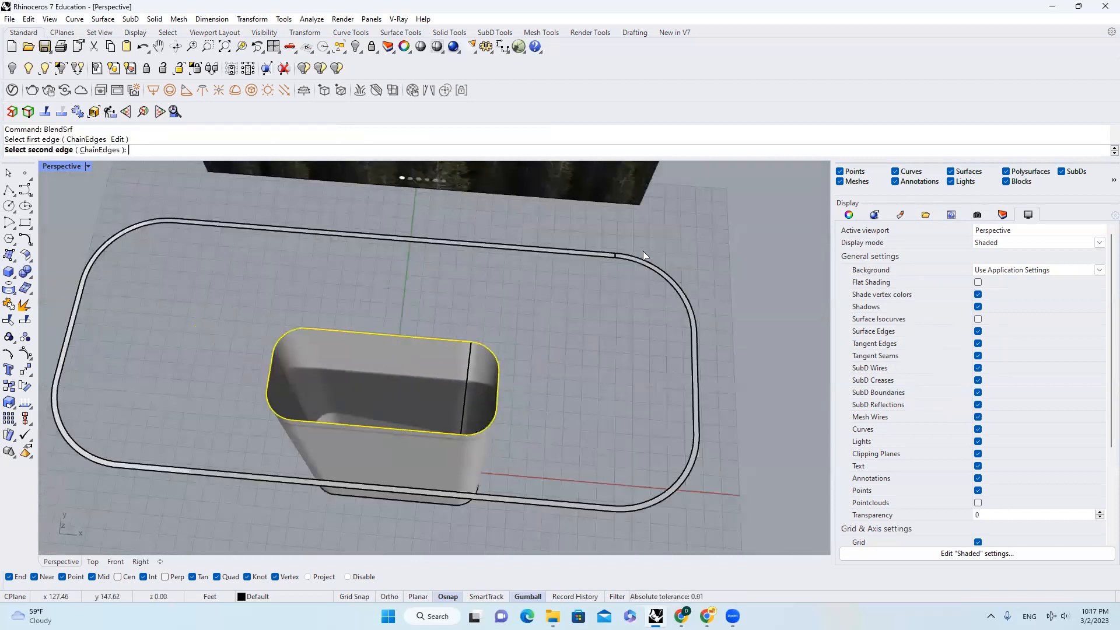
scroll(641, 251, up, 7)
click(604, 271)
scroll(608, 290, down, 2)
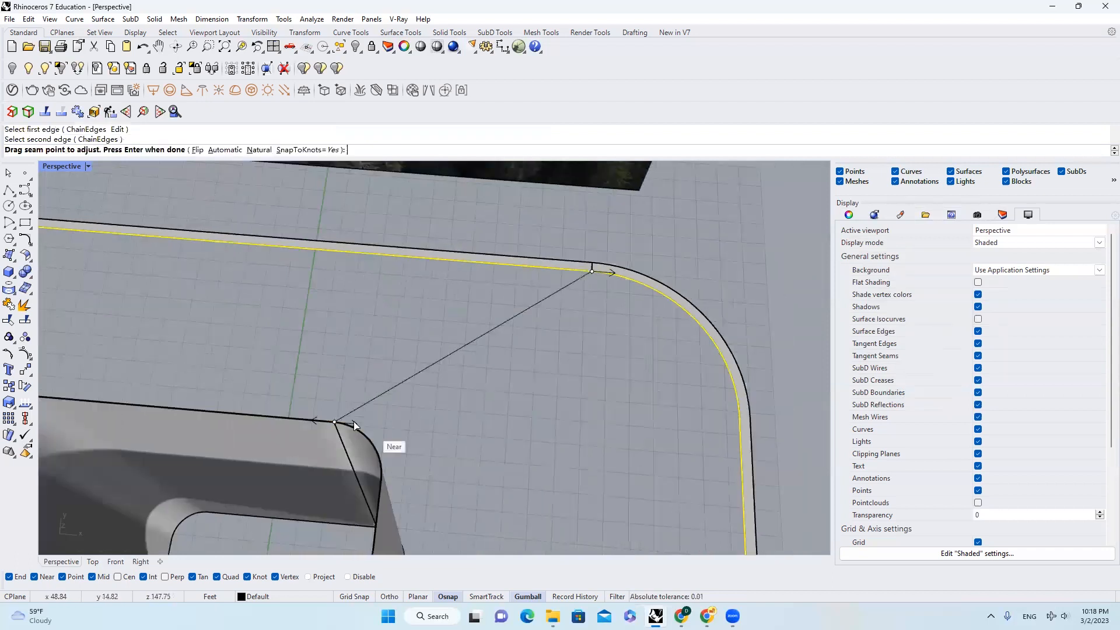
scroll(598, 262, up, 2)
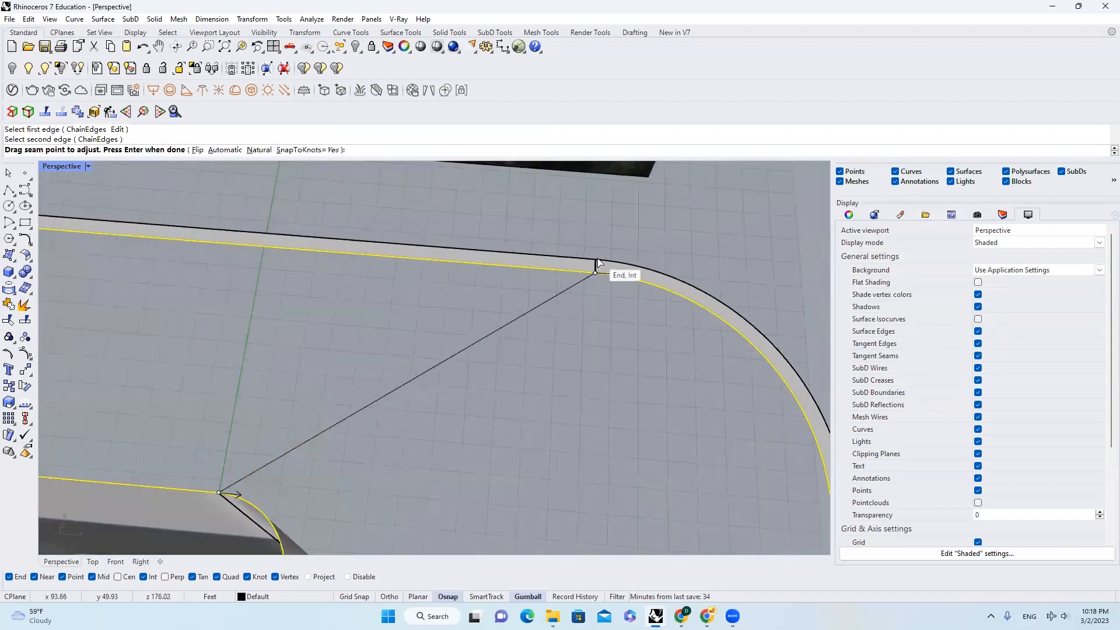
scroll(601, 290, down, 4)
key(Return)
right_drag(564, 339, 488, 289)
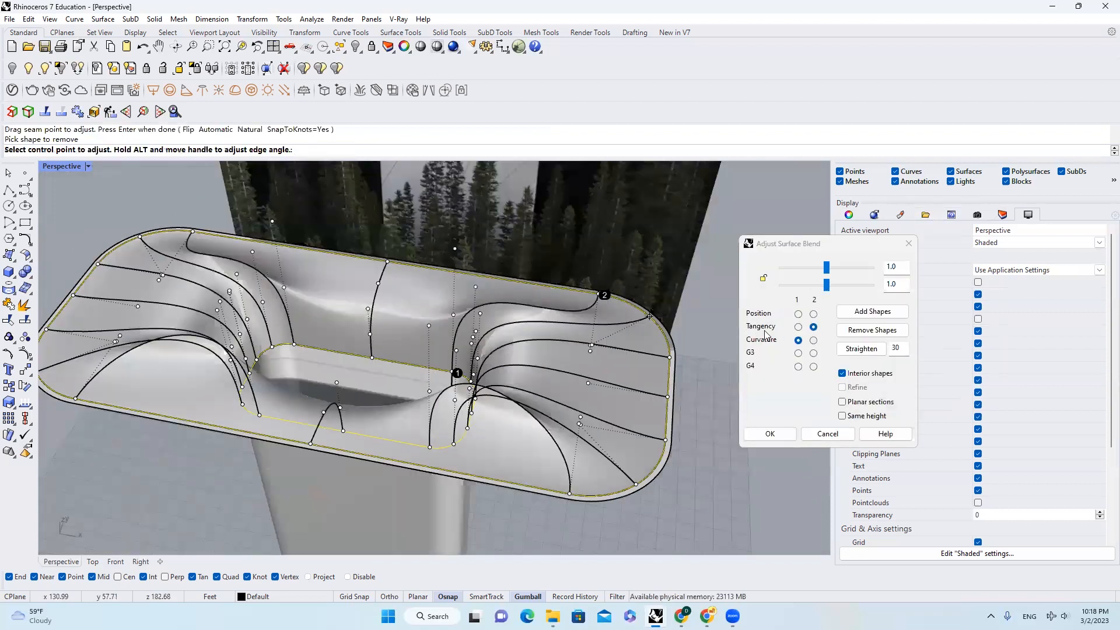
Set the surface blend's bulge factors to 0.295 at the shaft edge and 0.33 at the ring edge.
right_drag(694, 362, 602, 348)
right_drag(526, 328, 660, 337)
right_drag(589, 288, 644, 279)
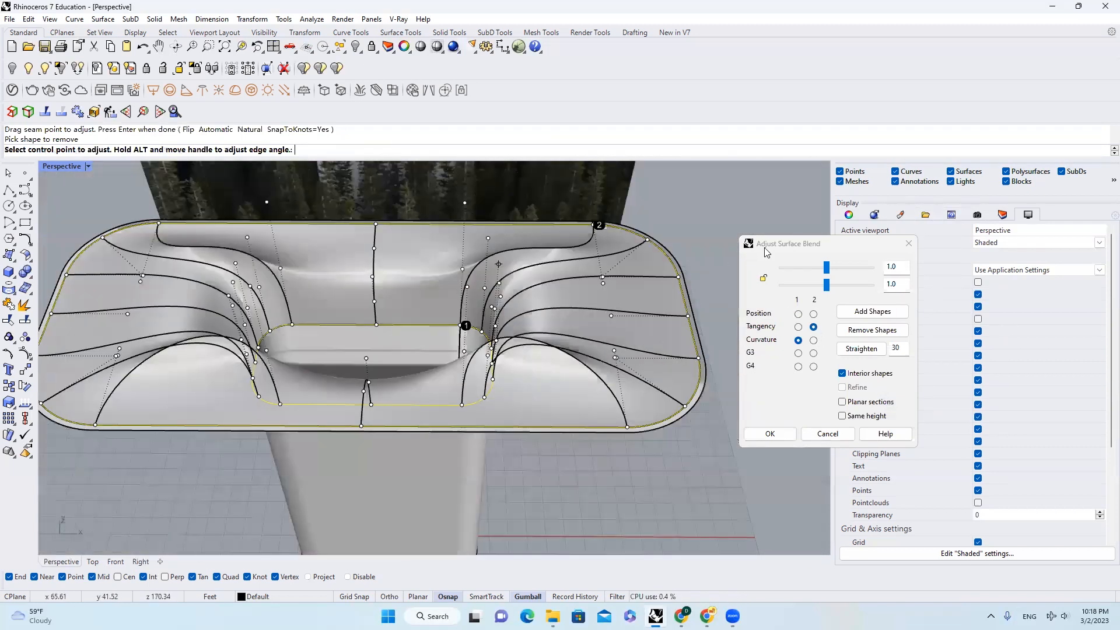
drag(827, 267, 791, 285)
right_drag(561, 284, 453, 225)
scroll(534, 314, up, 6)
right_drag(534, 315, 551, 293)
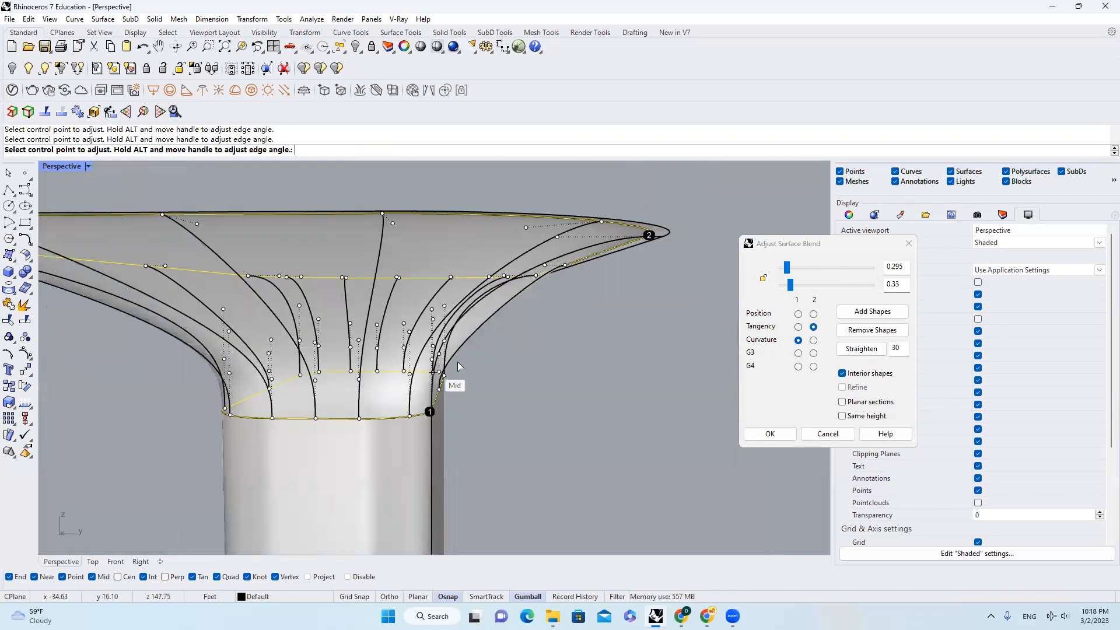
Raise the control points of the blend's section curves in the middle of both long sides to reshape the flare.
scroll(510, 361, down, 9)
right_drag(542, 375, 557, 394)
scroll(490, 328, up, 7)
right_drag(523, 337, 541, 336)
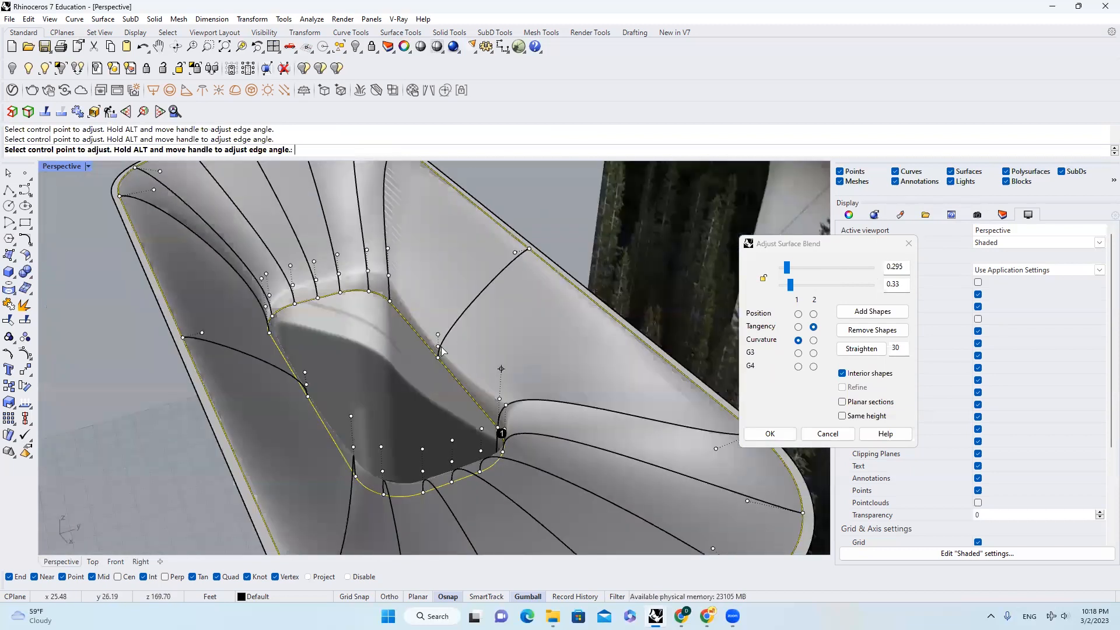
scroll(442, 351, up, 3)
scroll(437, 330, down, 10)
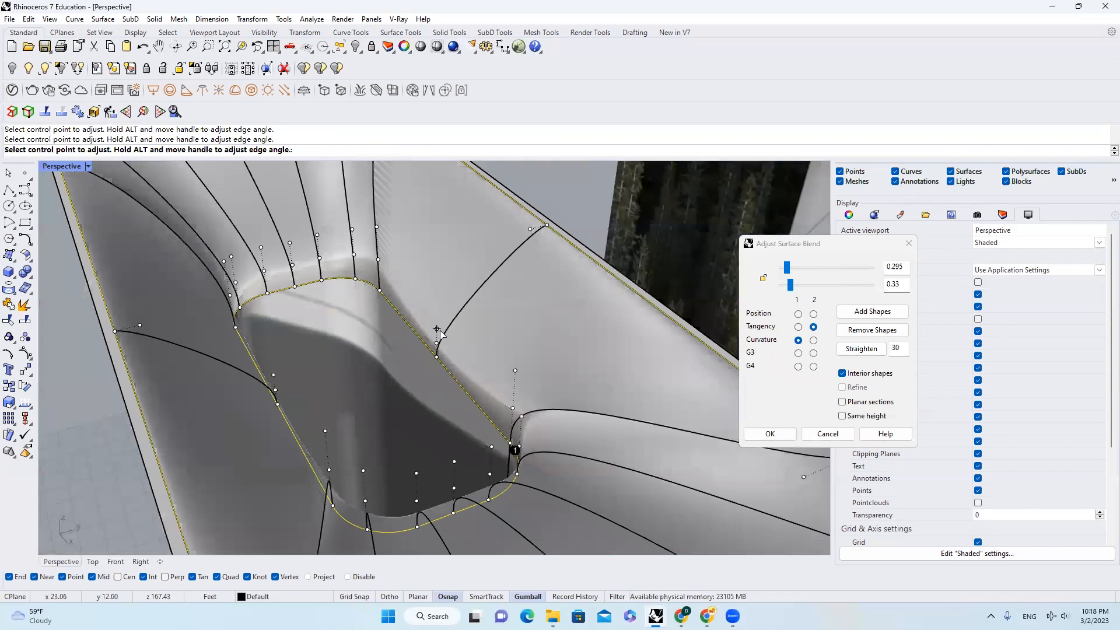
right_drag(426, 287, 437, 318)
click(449, 347)
click(449, 306)
right_drag(457, 308, 363, 336)
scroll(363, 336, up, 4)
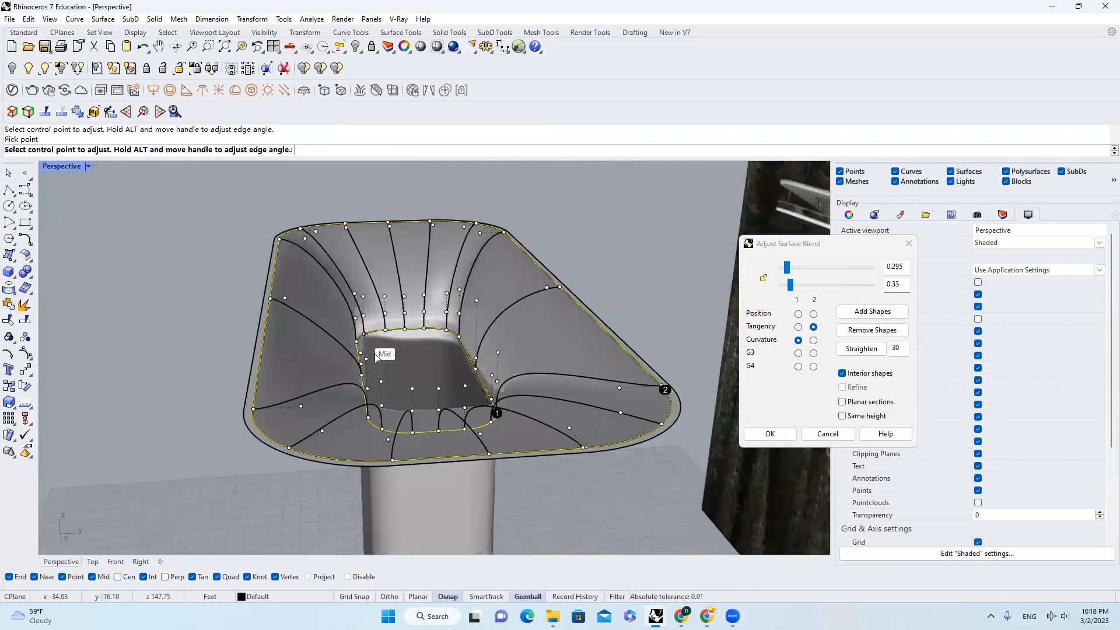
click(399, 350)
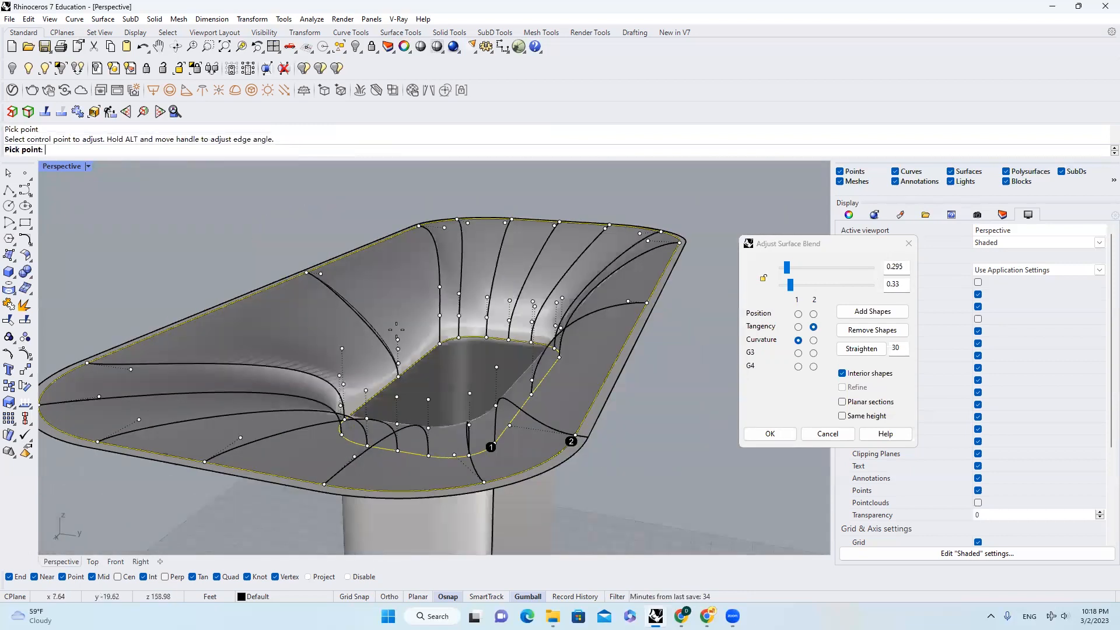
click(396, 292)
right_drag(395, 292, 318, 310)
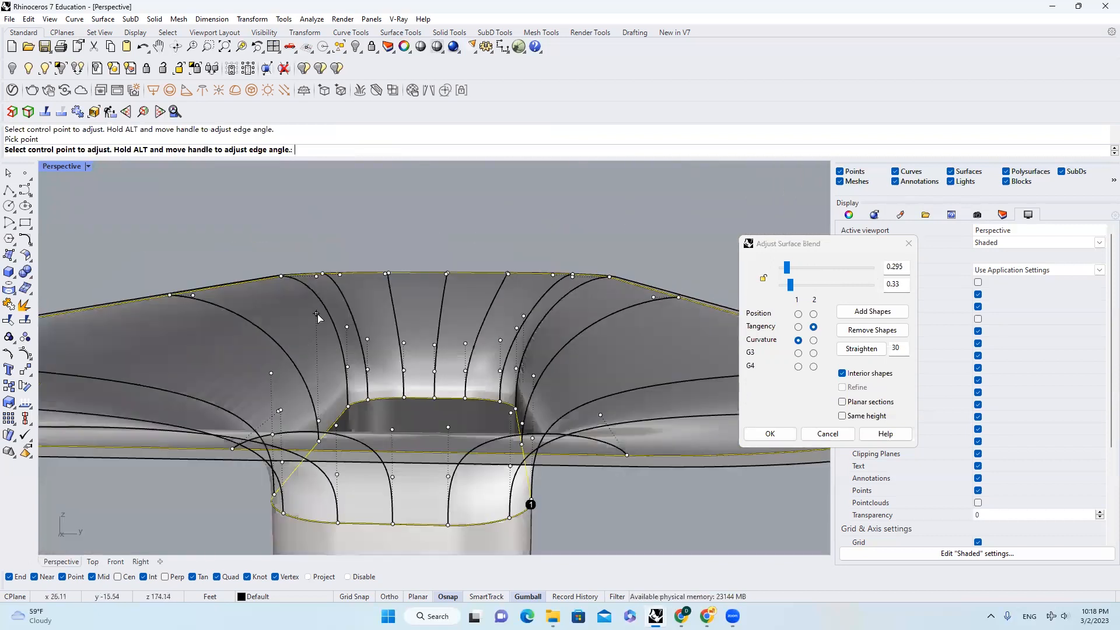
click(317, 308)
click(359, 323)
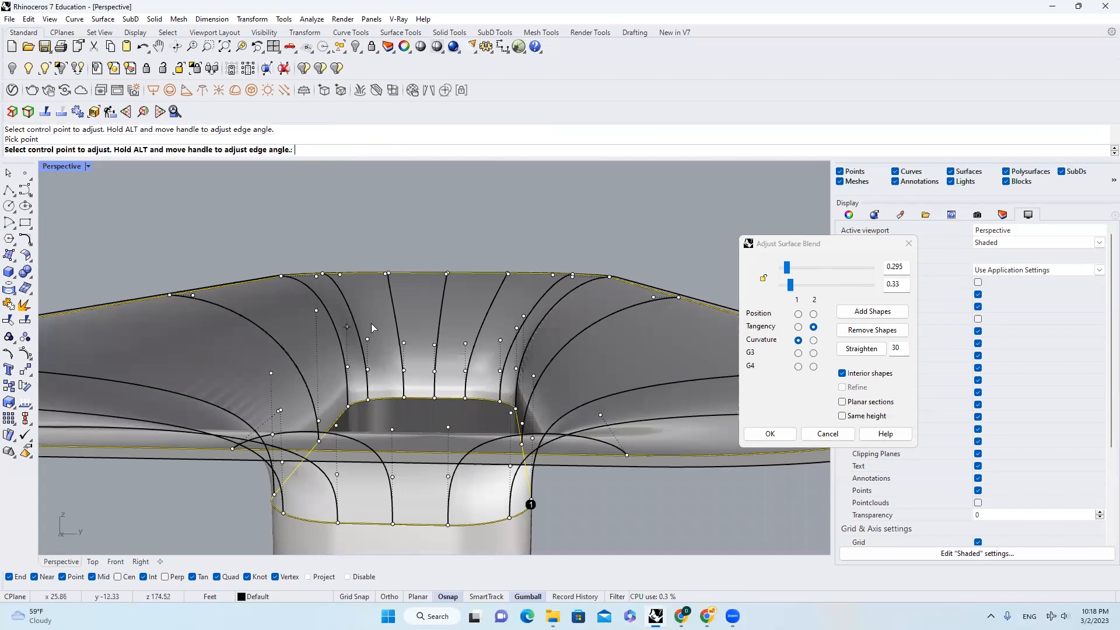
Check the flare's profile against the reference picture from the front and accept the surface blend.
scroll(382, 320, down, 5)
right_drag(397, 327, 557, 389)
scroll(493, 370, down, 5)
right_drag(477, 370, 538, 355)
scroll(295, 356, up, 7)
mouse_move(295, 356)
right_down()
mouse_move(332, 338)
mouse_move(302, 344)
mouse_move(299, 360)
right_up()
scroll(446, 380, down, 7)
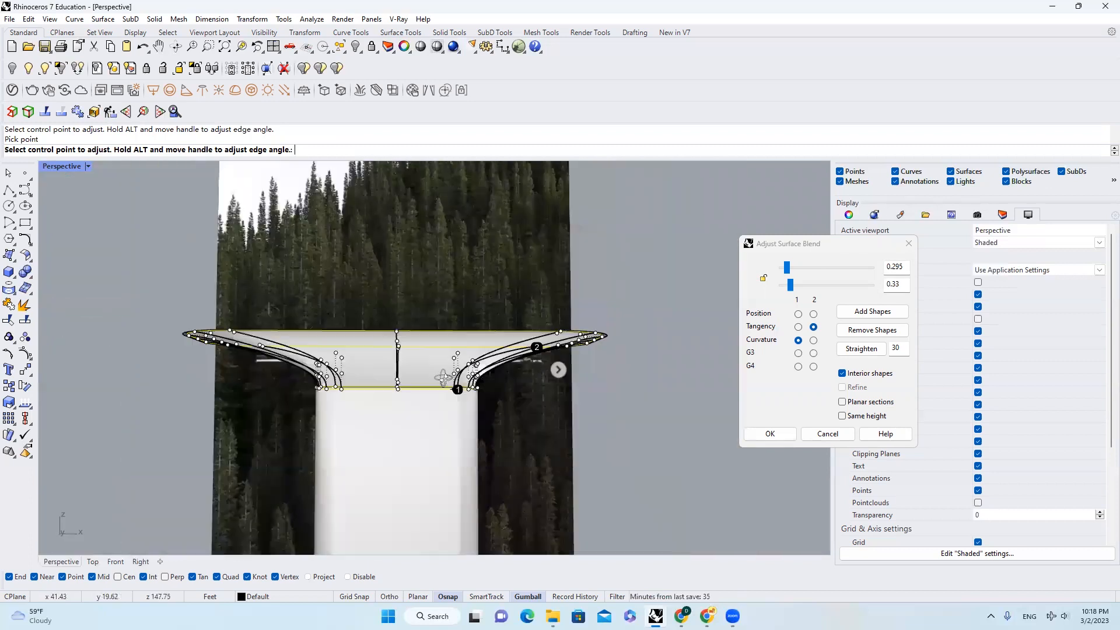
right_drag(449, 403, 451, 417)
click(116, 562)
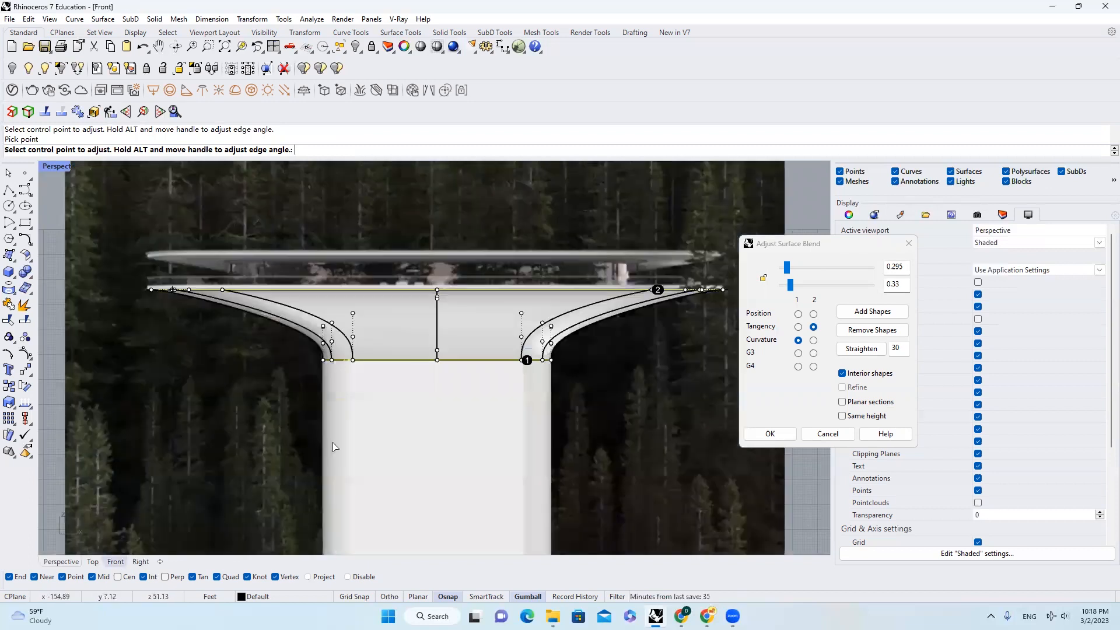
scroll(558, 348, up, 2)
scroll(611, 337, down, 1)
right_drag(609, 334, 598, 357)
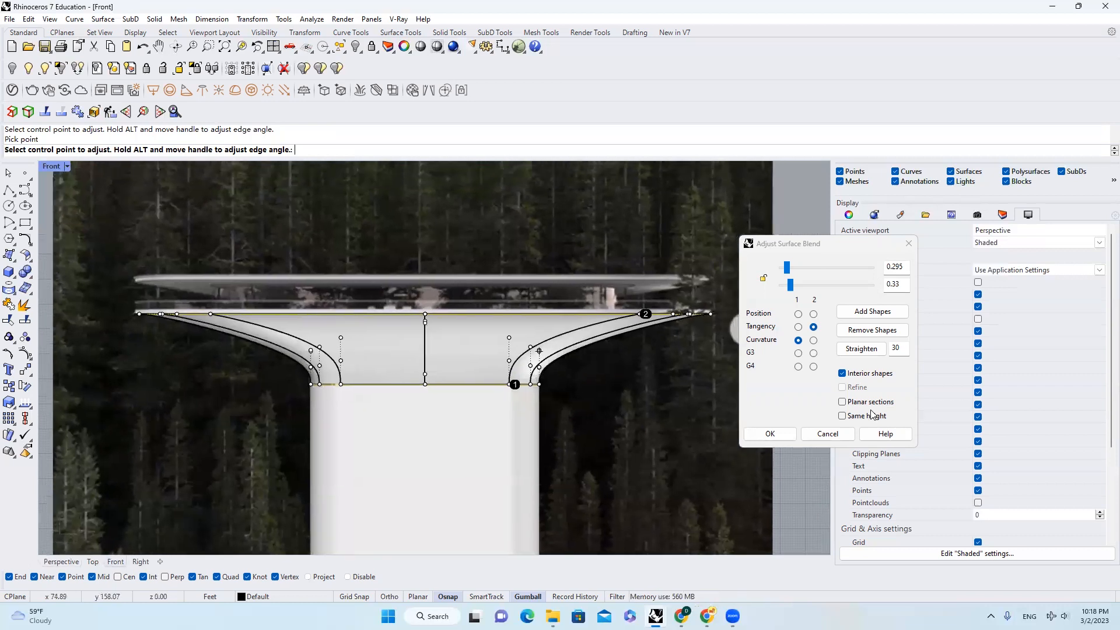
click(770, 437)
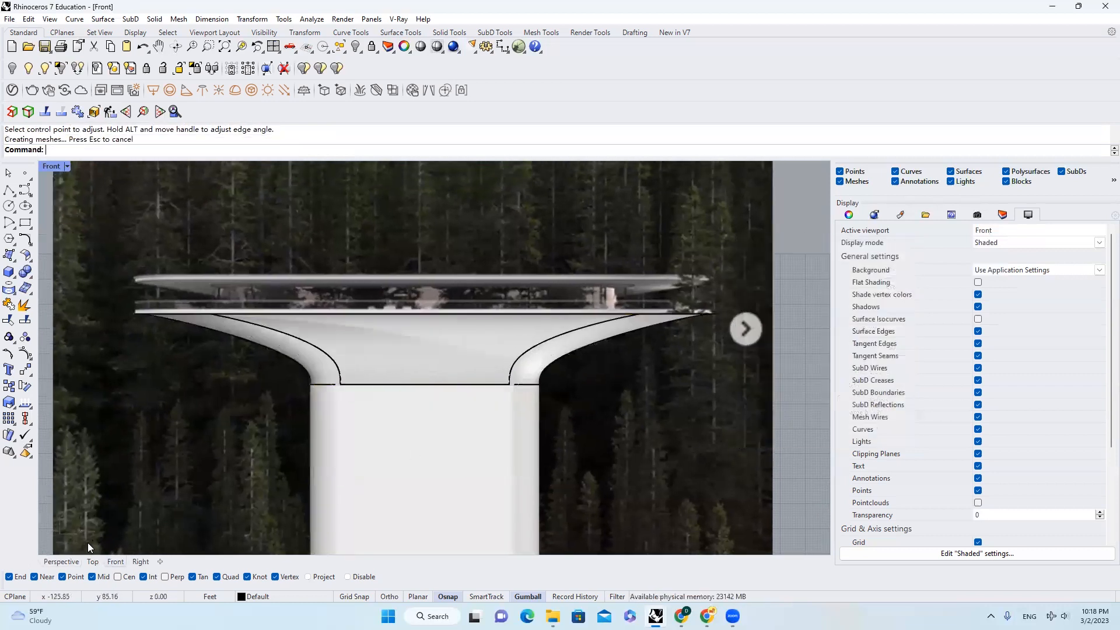
Join the shaft, flared blend and flat ring surfaces into one polysurface.
click(61, 562)
drag(546, 478, 255, 370)
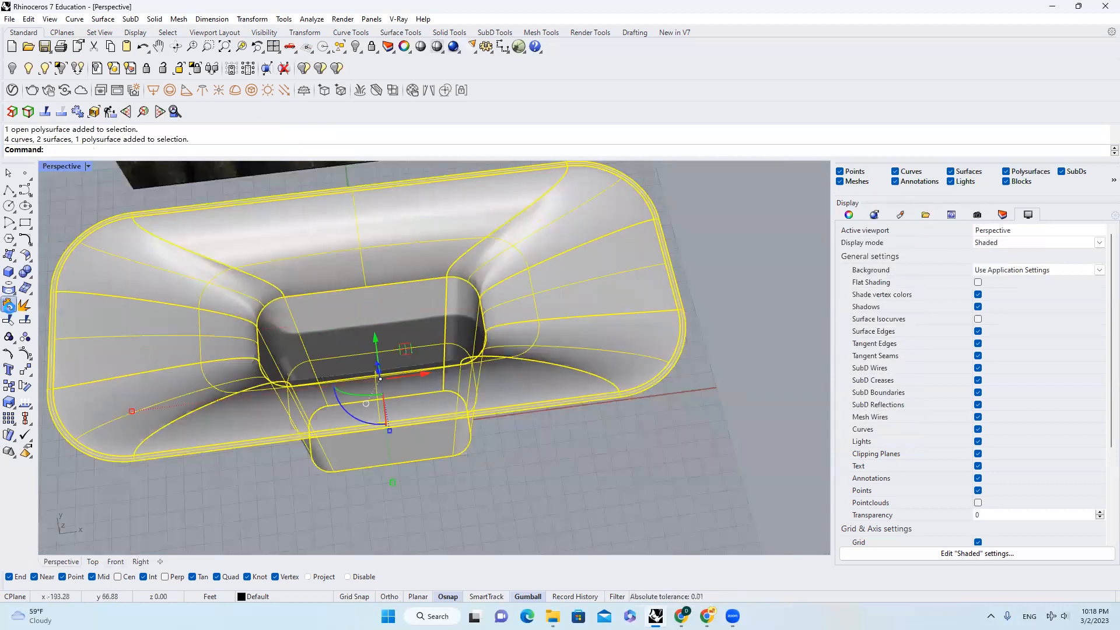
click(9, 335)
click(563, 332)
Examine the joined tower's surface continuity across the blend edges with Zebra analysis using the thinnest vertical stripes.
right_drag(532, 266, 599, 318)
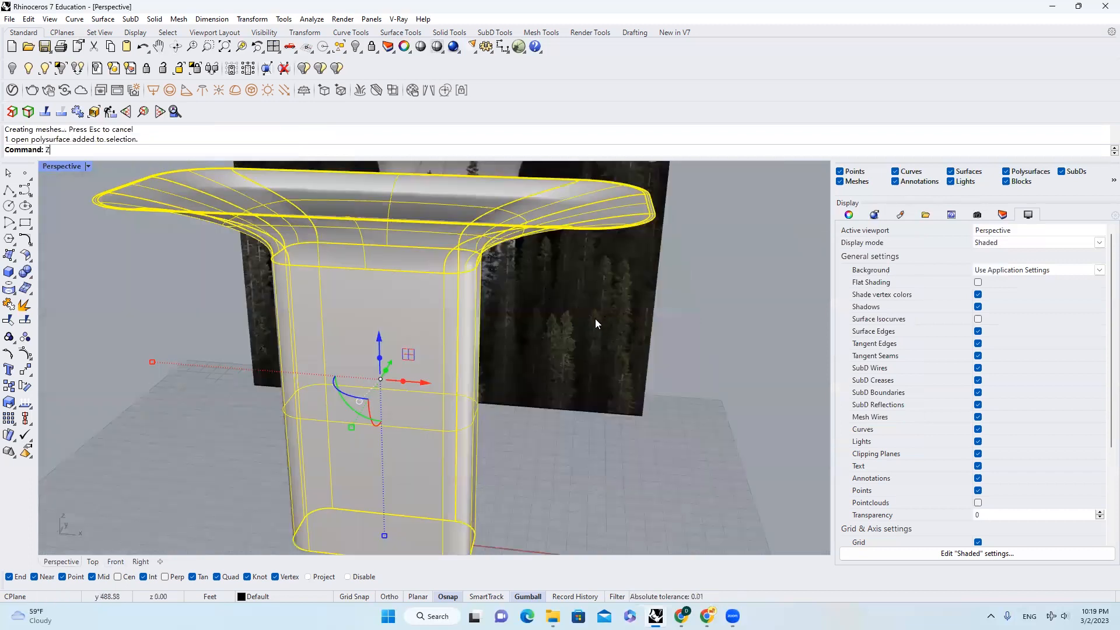
text(zebra)
key(Return)
scroll(442, 268, up, 3)
scroll(415, 285, up, 5)
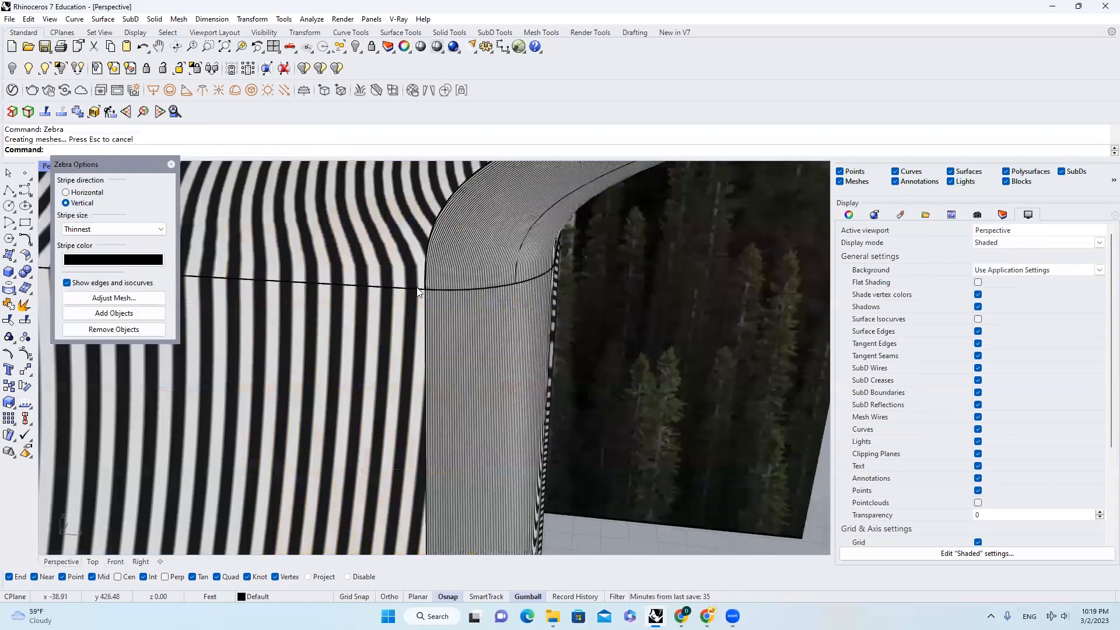
scroll(377, 273, down, 6)
right_drag(437, 297, 392, 215)
scroll(583, 210, up, 5)
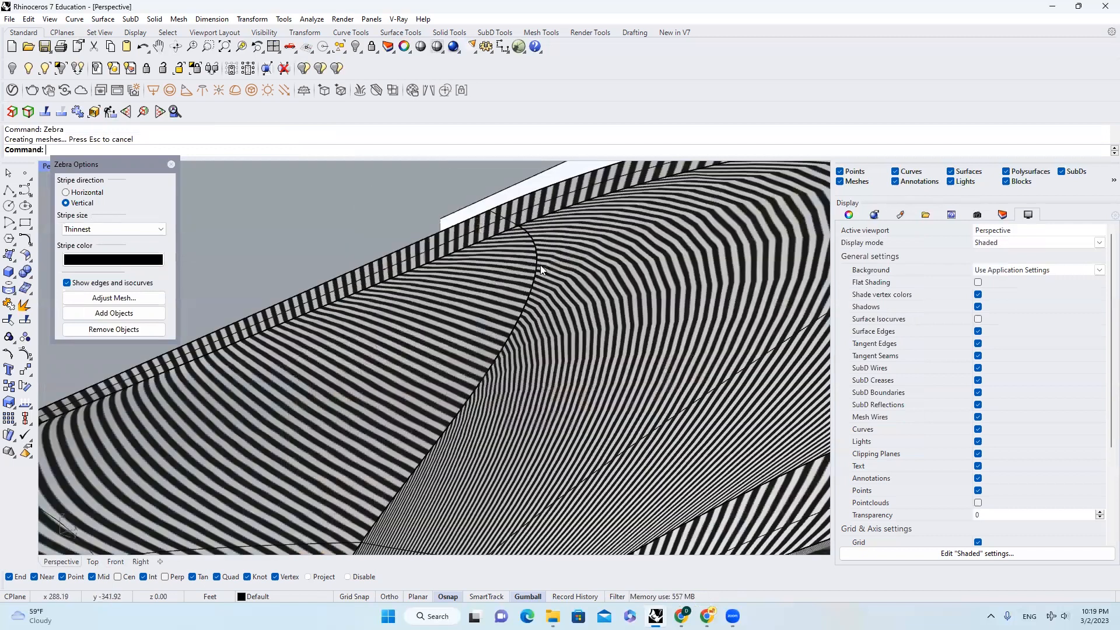
scroll(525, 338, up, 4)
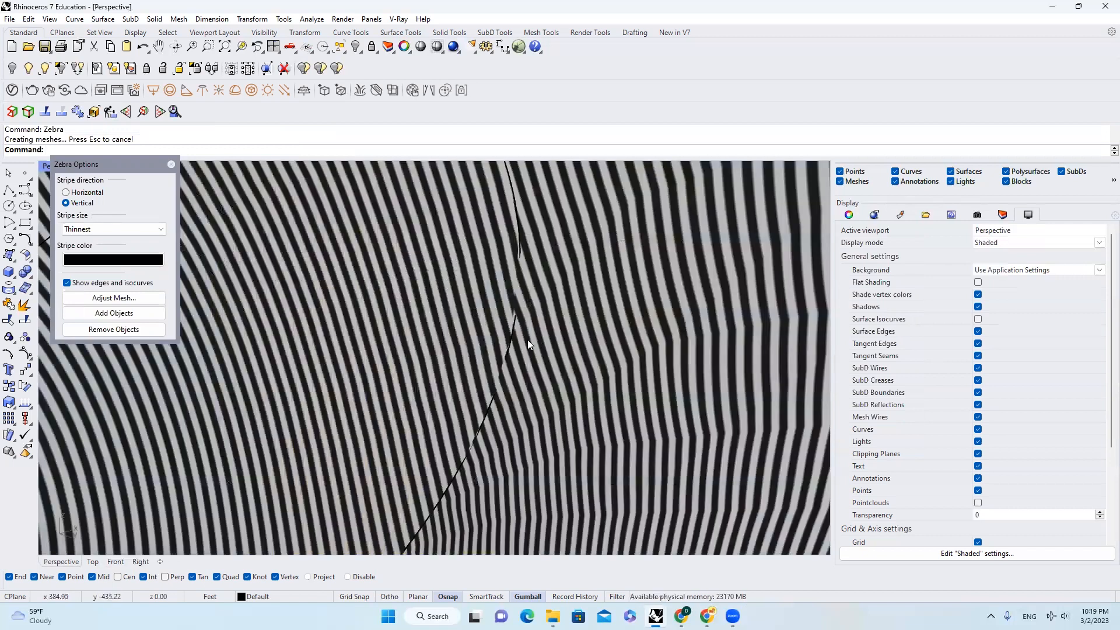
scroll(527, 340, down, 6)
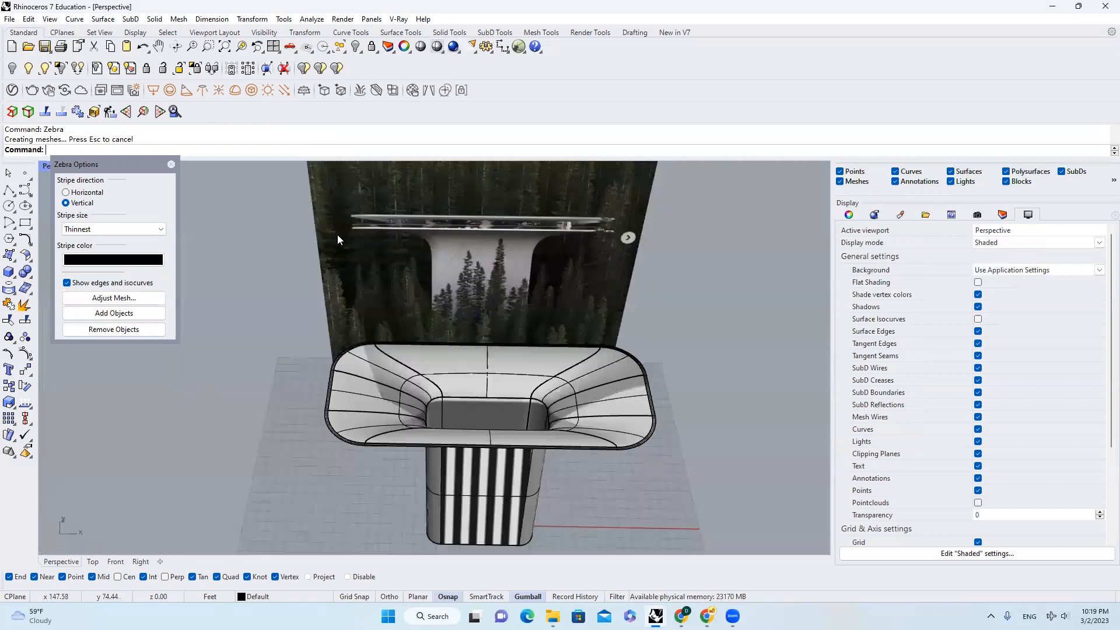
click(171, 164)
Duplicate the slab's outer curve in place and raise the copy to the lower slab's top in the reference picture.
click(658, 405)
scroll(670, 417, up, 3)
key(ctrl+c)
key(ctrl+v)
click(115, 561)
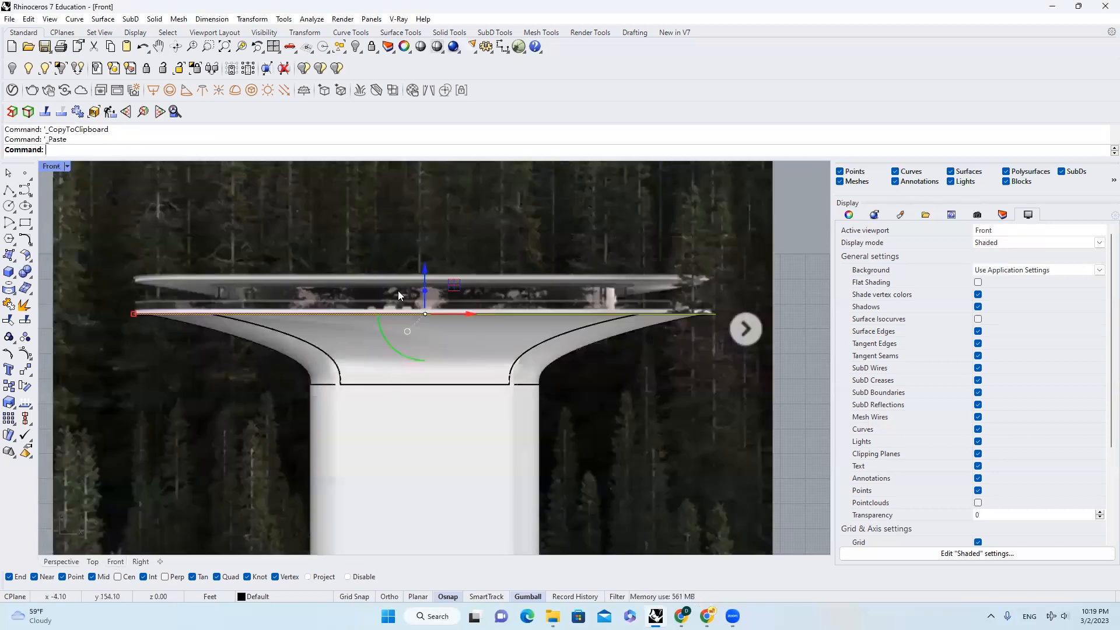
scroll(430, 295, up, 5)
scroll(446, 319, up, 2)
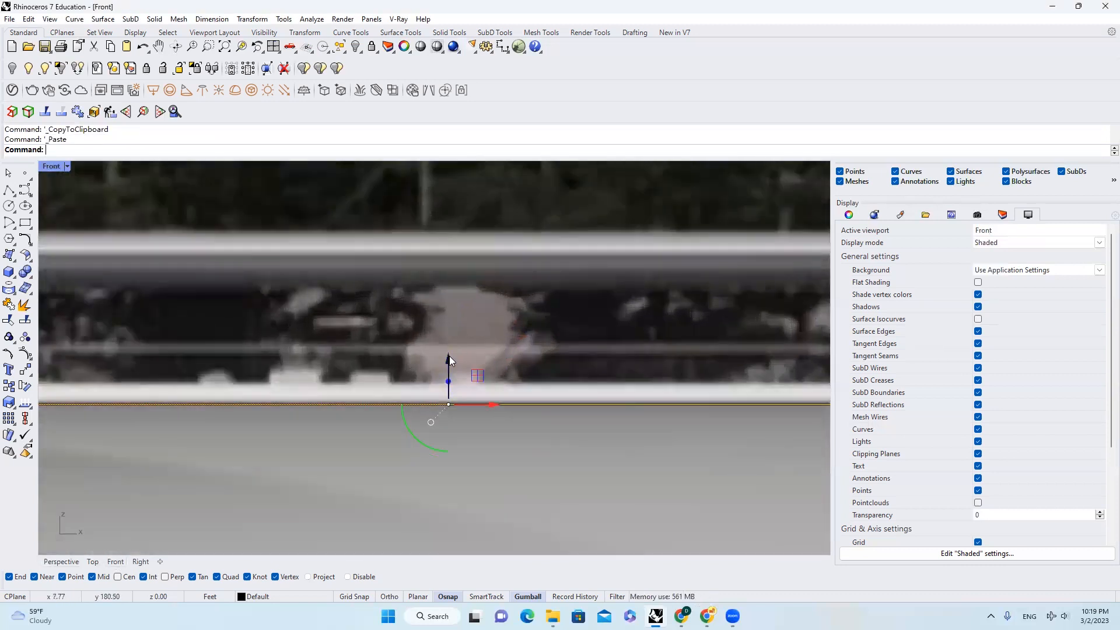
drag(453, 339, 454, 336)
Loft the slab's outer curve and its raised copy into the thin vertical slab edge.
click(61, 562)
shift+click(279, 424)
click(299, 451)
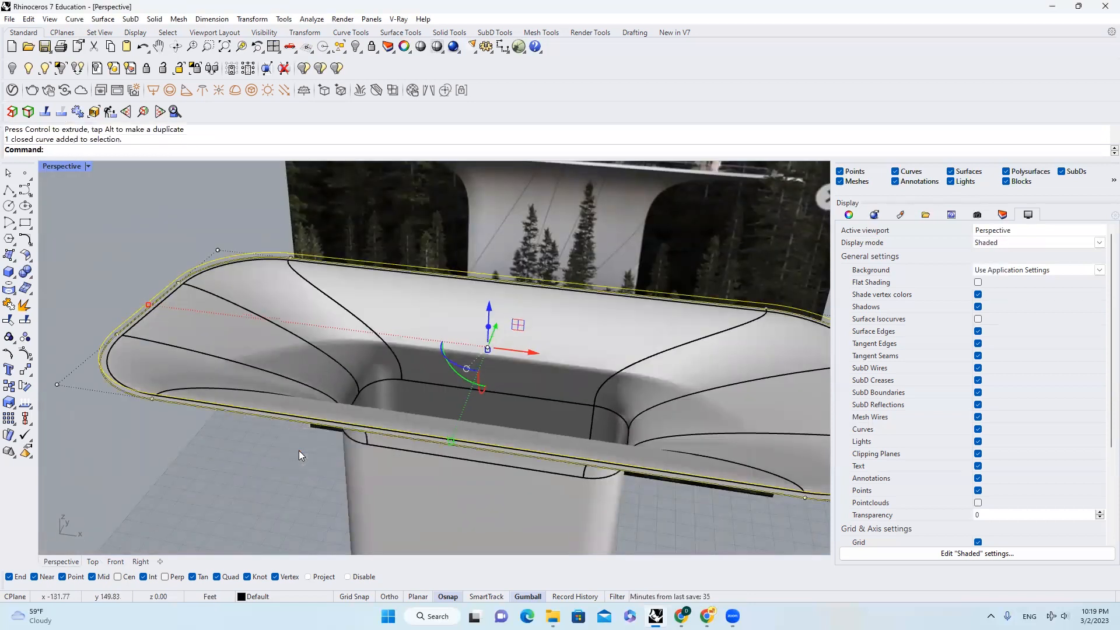
text(loft)
key(Return)
key(Return)
click(903, 400)
scroll(255, 327, down, 2)
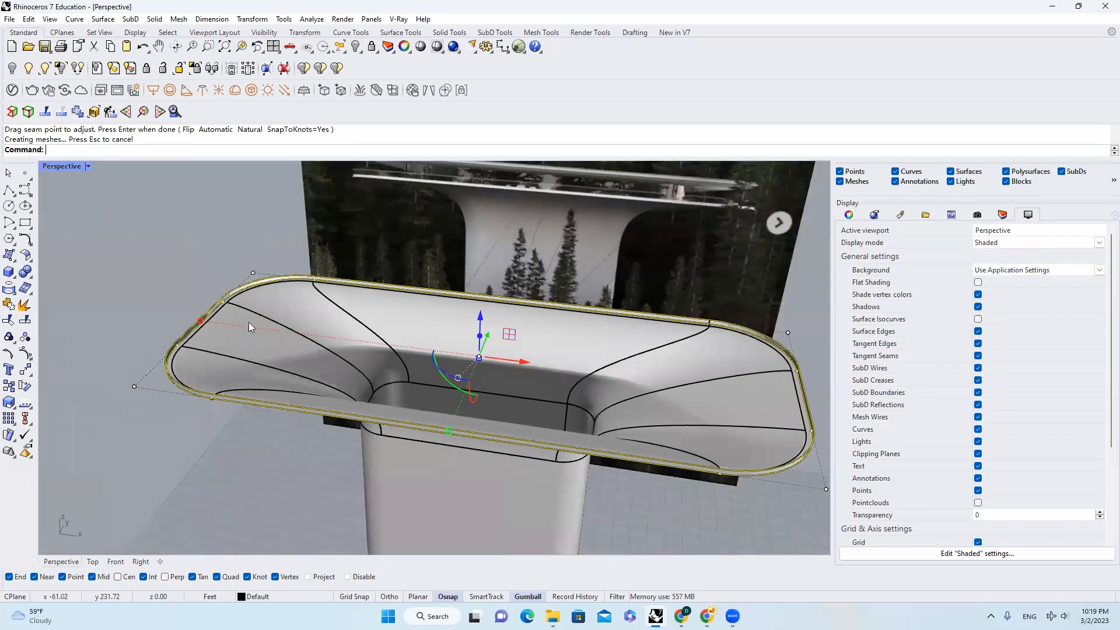
Cap the slab with a planar surface made from the raised outline curve.
scroll(257, 314, up, 3)
click(258, 314)
scroll(296, 332, down, 4)
right_drag(298, 332, 373, 334)
scroll(374, 334, up, 2)
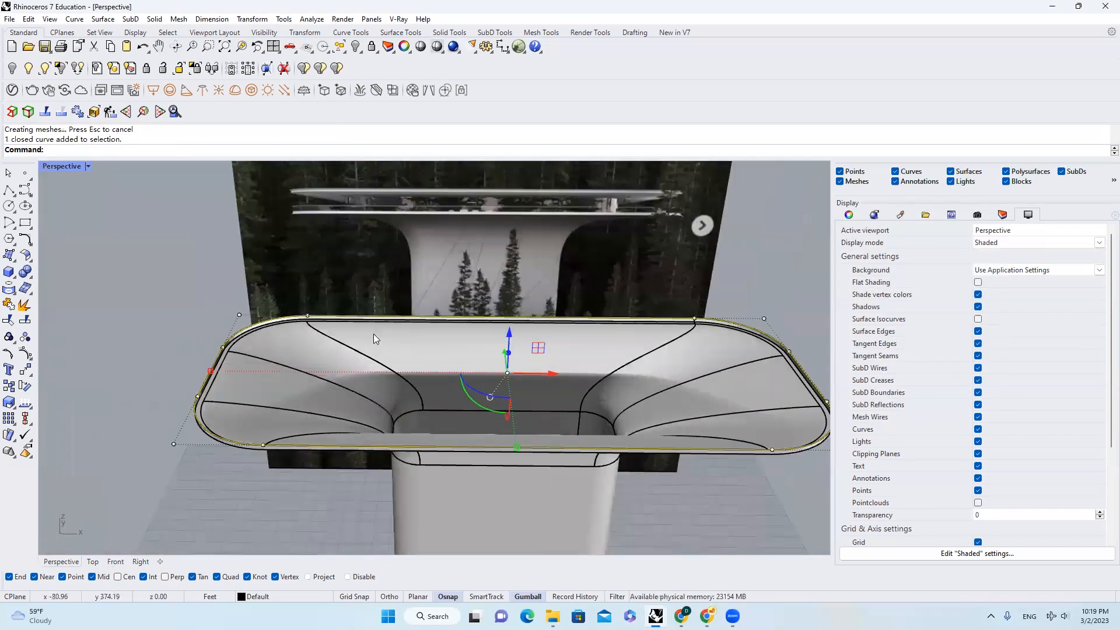
text(PlanarSrf)
key(Return)
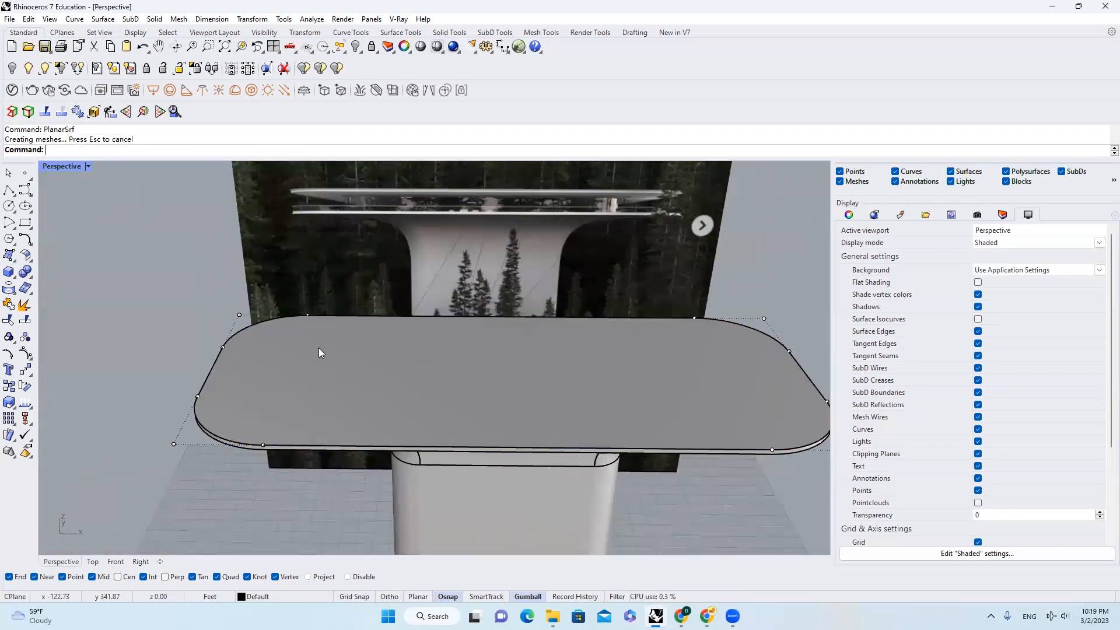
Join the planar top, the slab edge and the tower body into one polysurface.
scroll(319, 347, down, 2)
right_drag(359, 368, 554, 516)
drag(575, 533, 413, 411)
click(9, 305)
click(596, 446)
scroll(583, 431, up, 4)
right_drag(569, 412, 564, 328)
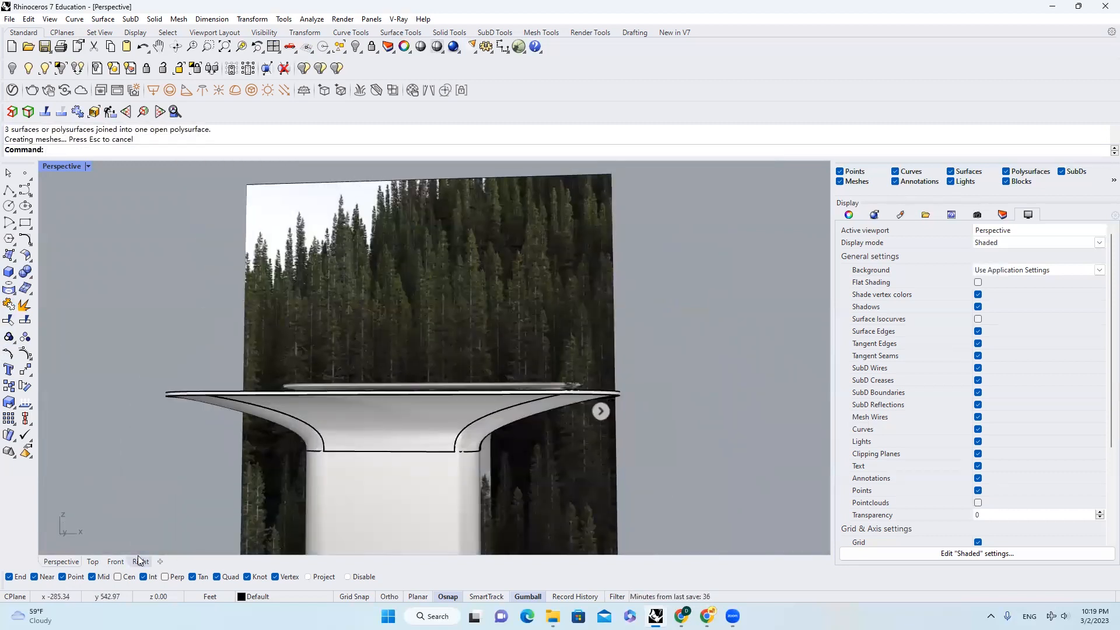
Select the closed outline curve on the slab's top and compare its level with the plates in the reference picture.
right_drag(411, 411, 403, 465)
scroll(196, 405, up, 5)
click(196, 412)
click(253, 435)
right_drag(253, 434, 418, 220)
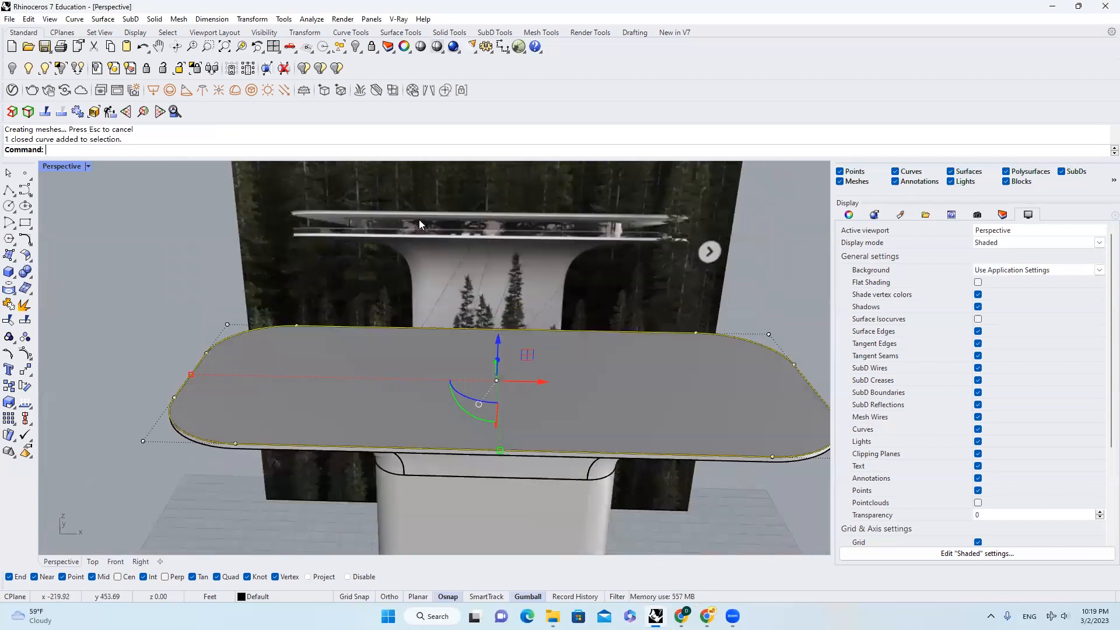
scroll(419, 219, up, 5)
scroll(563, 275, down, 7)
right_drag(417, 168, 415, 191)
scroll(420, 211, up, 4)
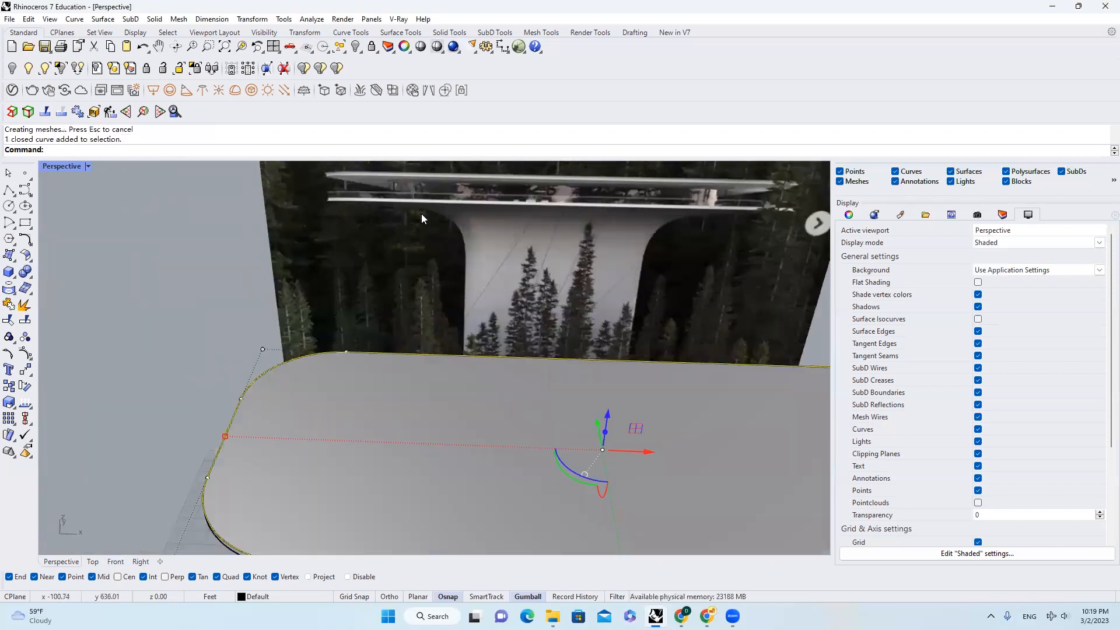
scroll(422, 214, down, 5)
right_drag(452, 338, 386, 314)
scroll(381, 320, up, 2)
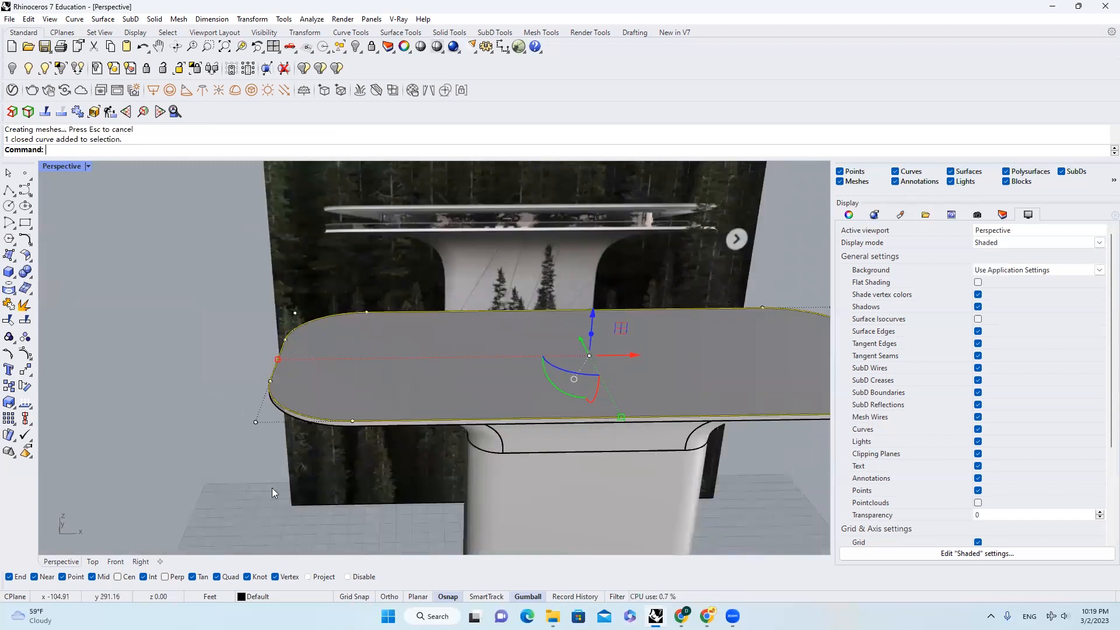
click(116, 562)
scroll(473, 347, up, 3)
scroll(87, 368, up, 4)
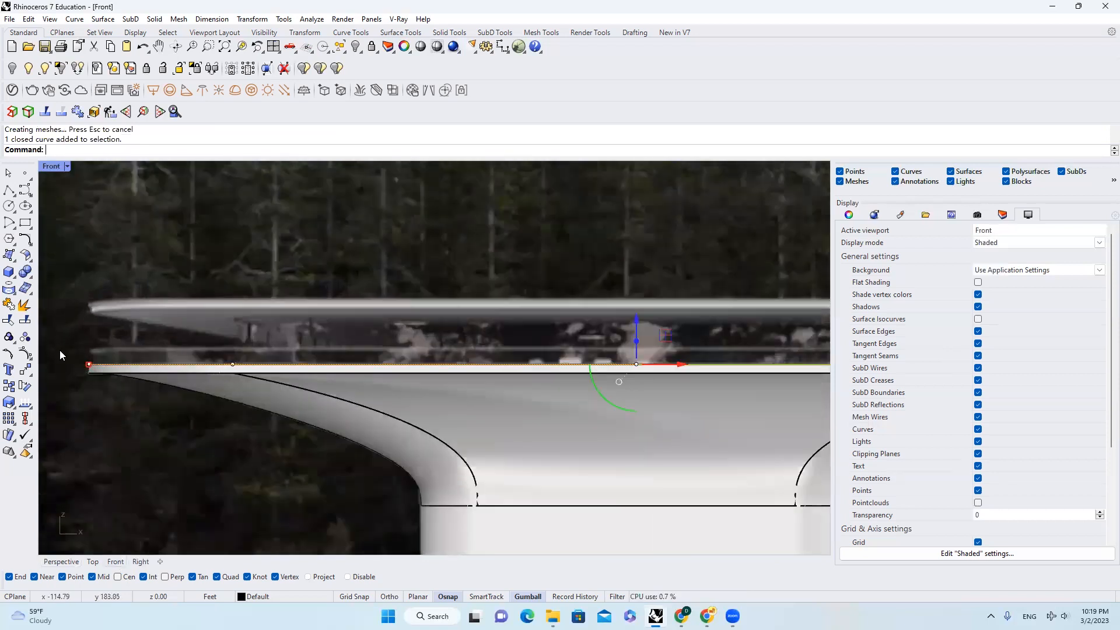
scroll(127, 384, up, 2)
Offset the slab's top outline curve 1 ft inward.
click(66, 562)
scroll(356, 364, up, 3)
text(O)
key(Return)
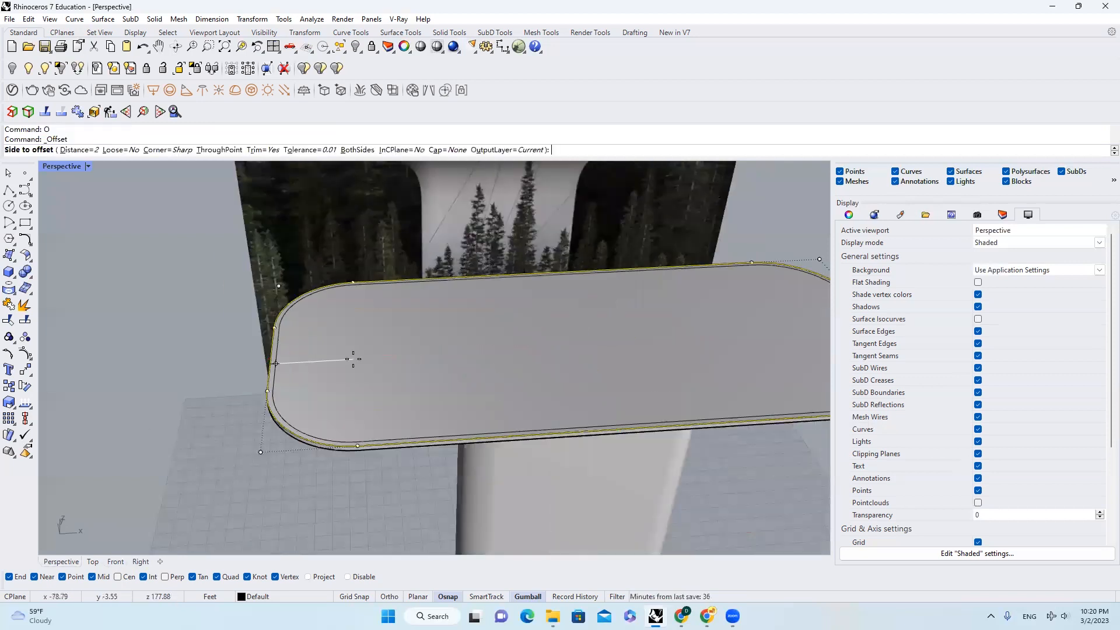
text(1)
click(354, 359)
key(Escape)
scroll(277, 365, up, 4)
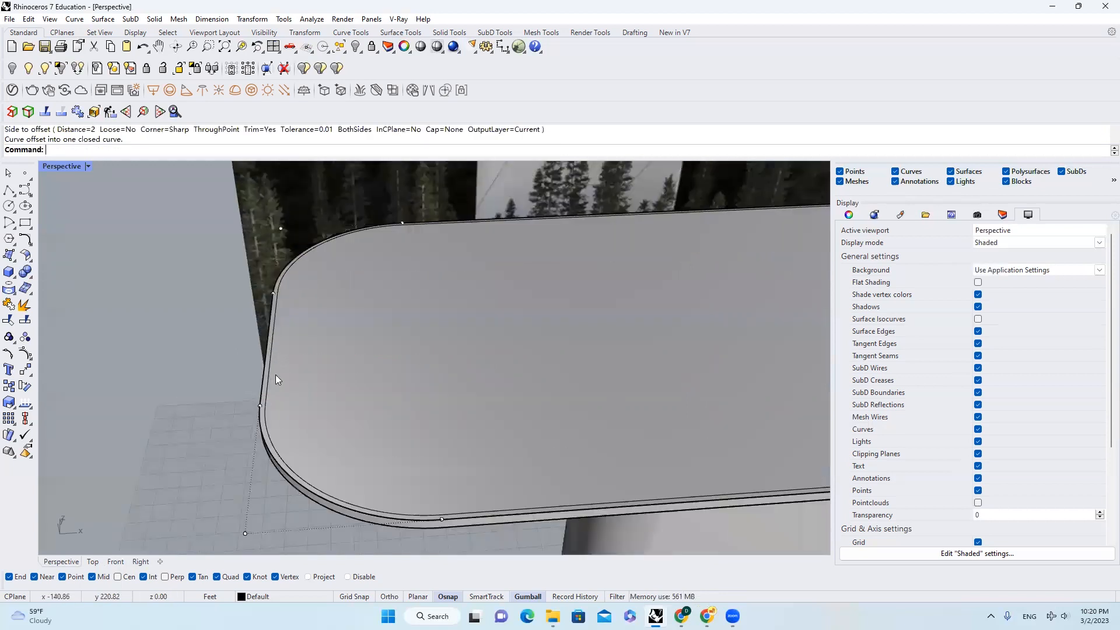
Extrude the inset curve straight up into a low parapet around the slab, following the railing in the reference picture.
click(271, 372)
click(314, 403)
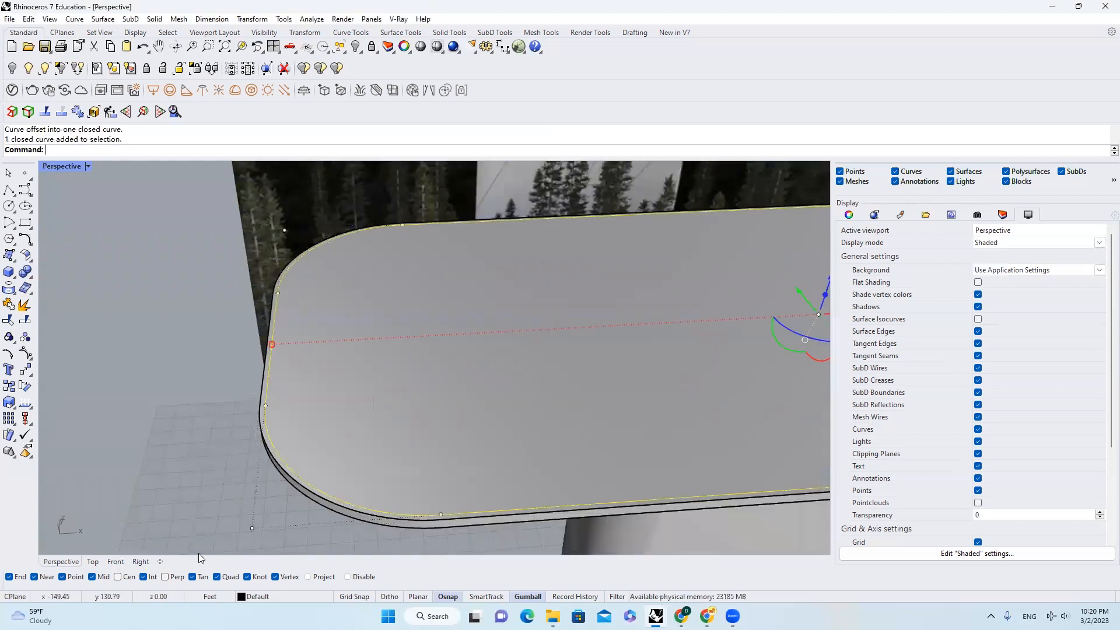
click(125, 563)
scroll(331, 416, down, 4)
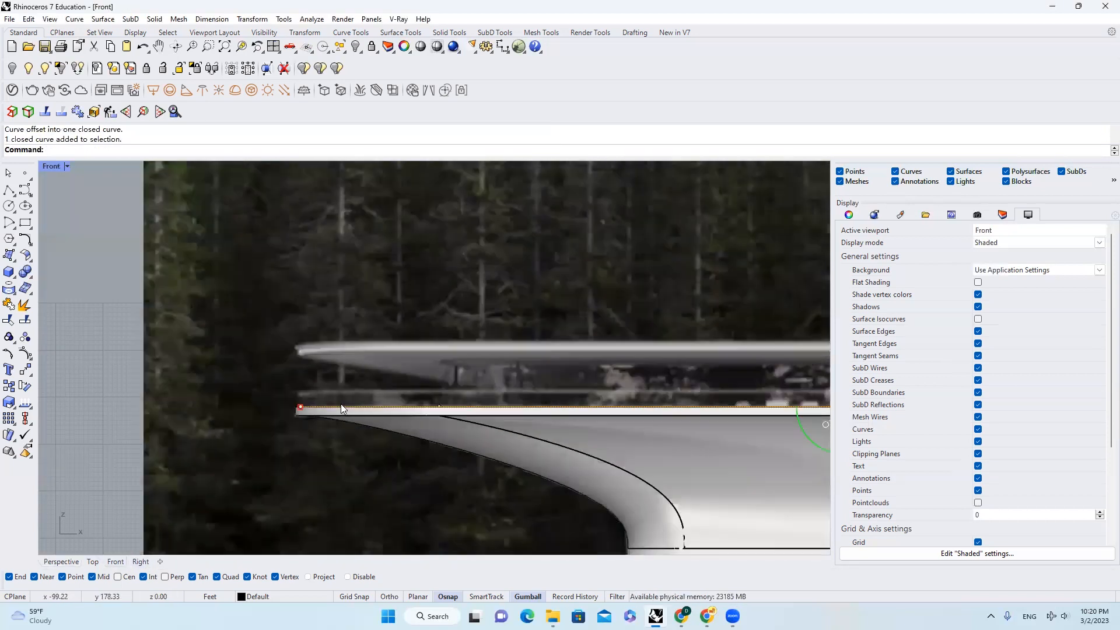
scroll(557, 400, up, 5)
drag(649, 400, 663, 358)
scroll(663, 358, down, 3)
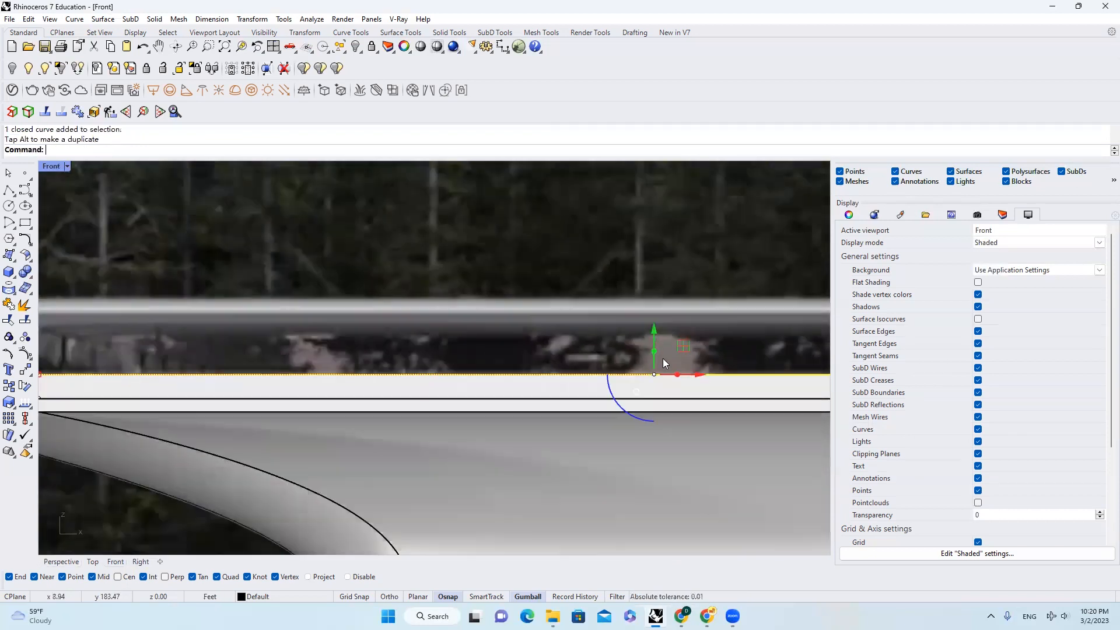
click(62, 561)
click(259, 345)
scroll(263, 351, up, 4)
scroll(311, 377, down, 8)
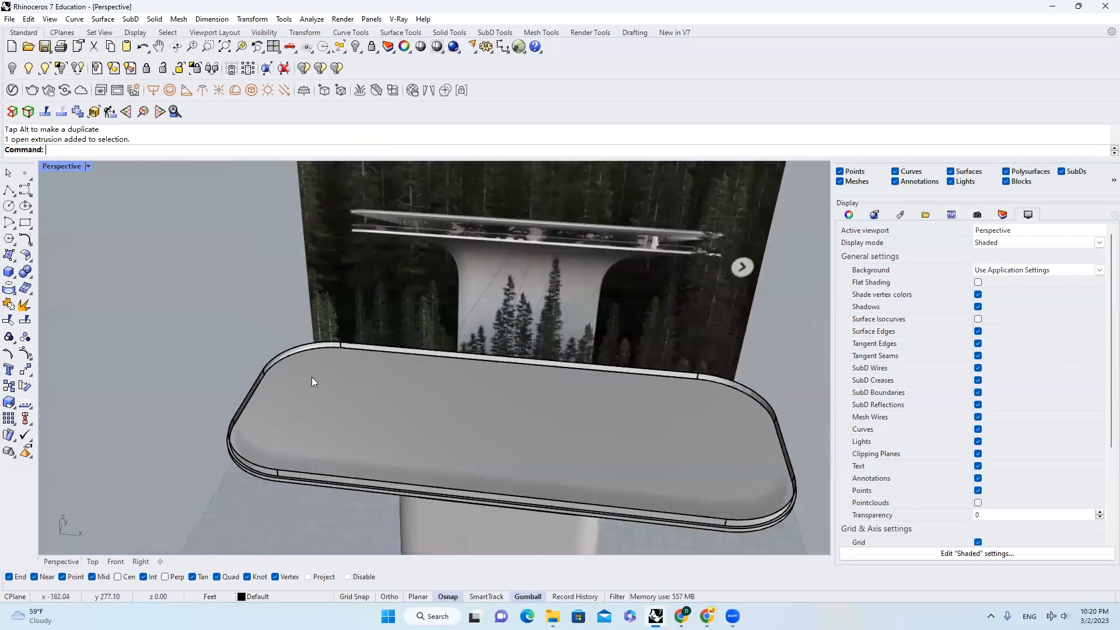
scroll(306, 375, up, 3)
Duplicate the slab's outline curve in place and move the copy 12 ft up to the roof plate's level.
click(299, 460)
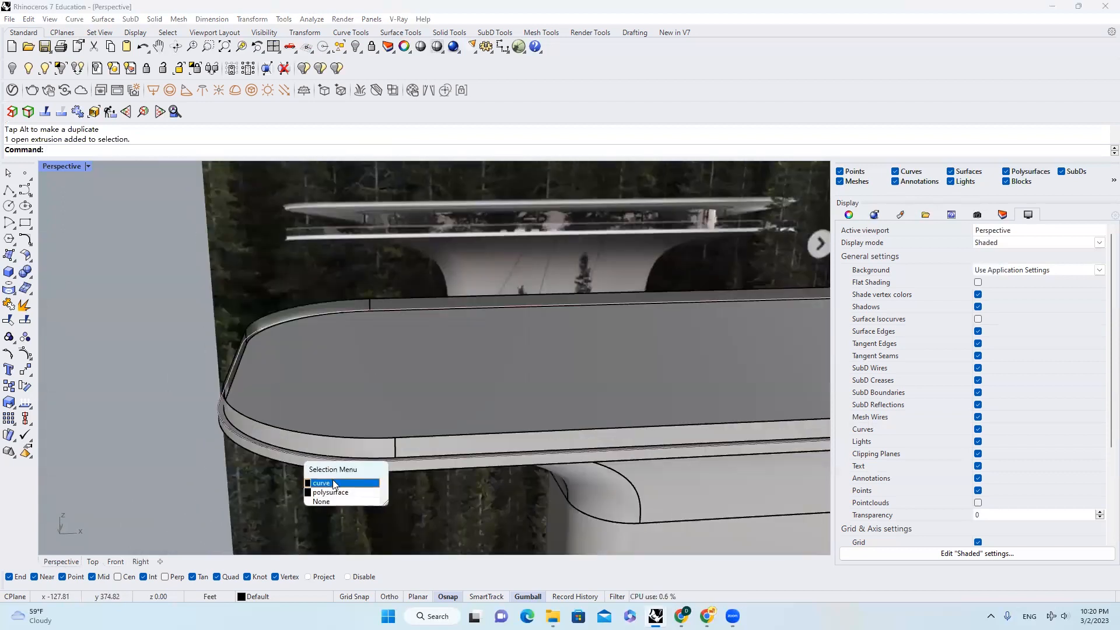
click(333, 482)
scroll(501, 387, down, 3)
scroll(536, 398, up, 3)
key(ctrl+c)
key(ctrl+v)
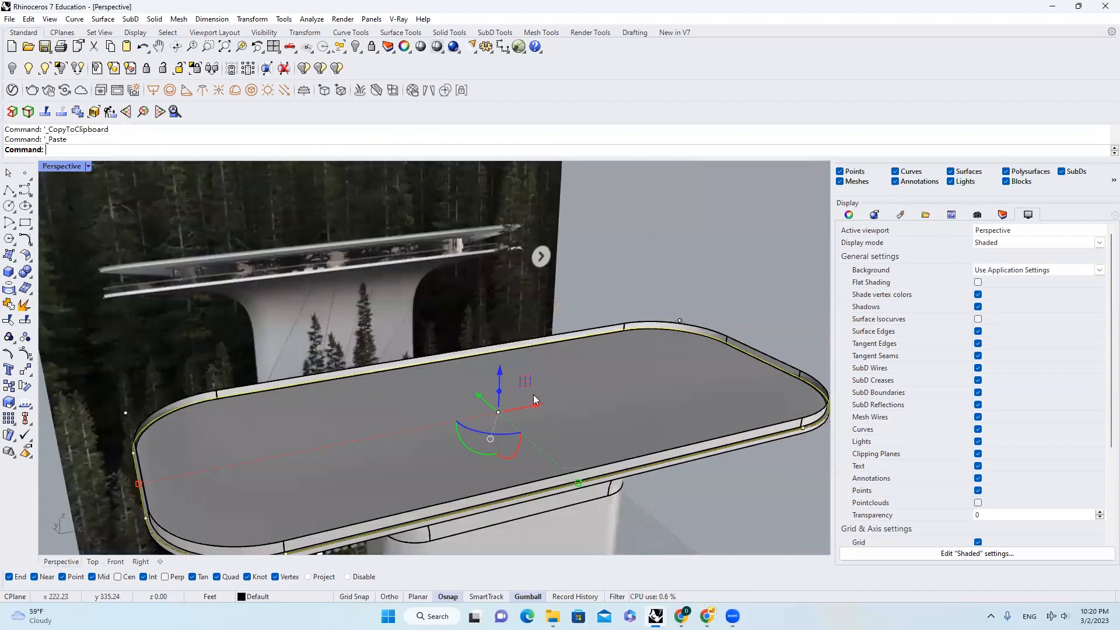
click(502, 369)
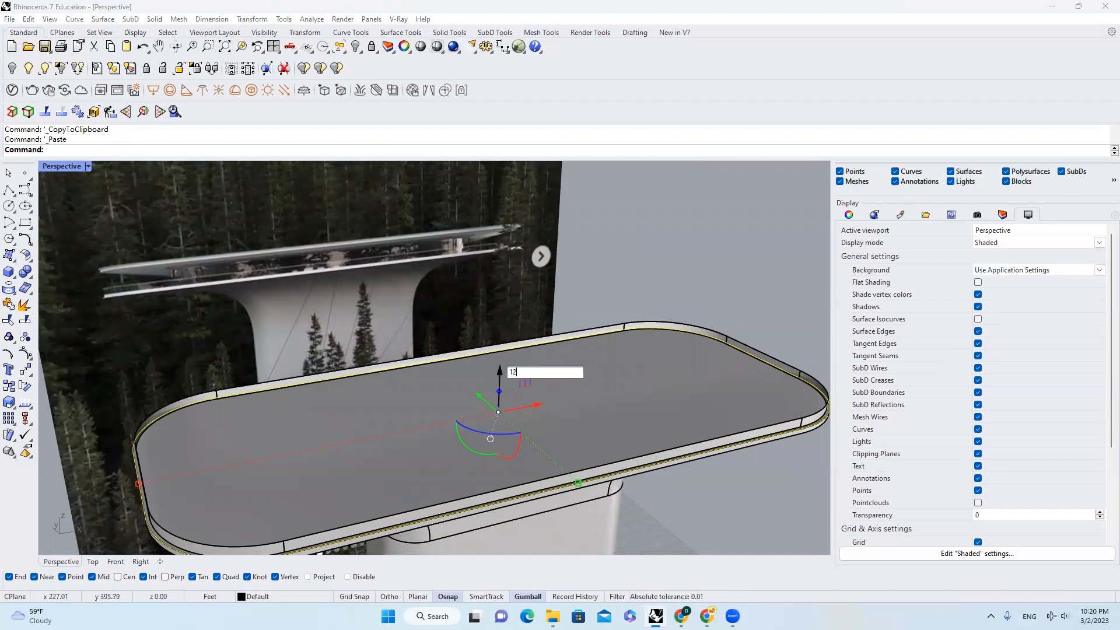
key(Return)
Fill the raised outline curve with a planar roof surface and select that surface.
scroll(530, 372, down, 2)
key(Escape)
right_drag(521, 364, 490, 359)
scroll(259, 446, up, 2)
click(265, 465)
scroll(433, 396, down, 2)
right_drag(432, 395, 383, 401)
scroll(381, 401, up, 2)
text(PlanarSrf)
key(Return)
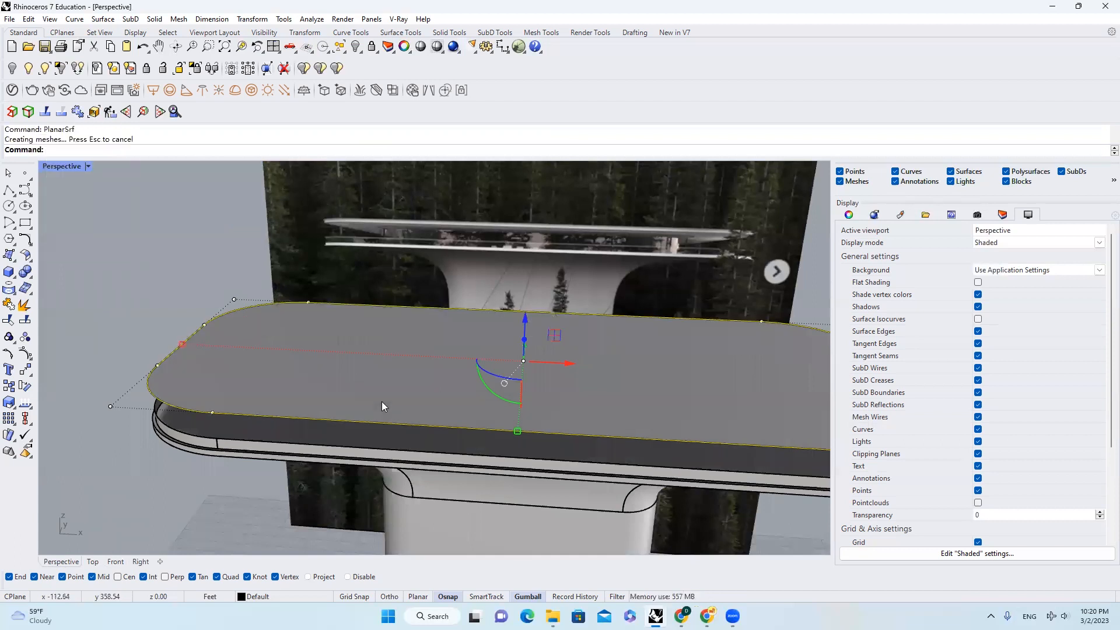
scroll(382, 402, down, 2)
click(399, 387)
scroll(399, 388, up, 2)
text(Taper)
key(Return)
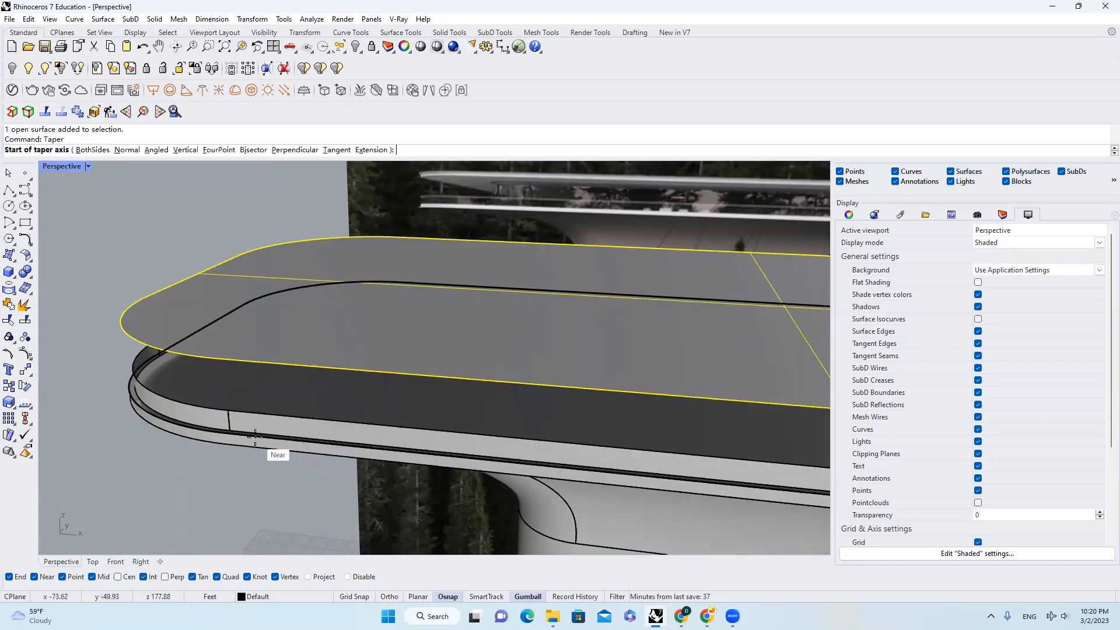
click(226, 441)
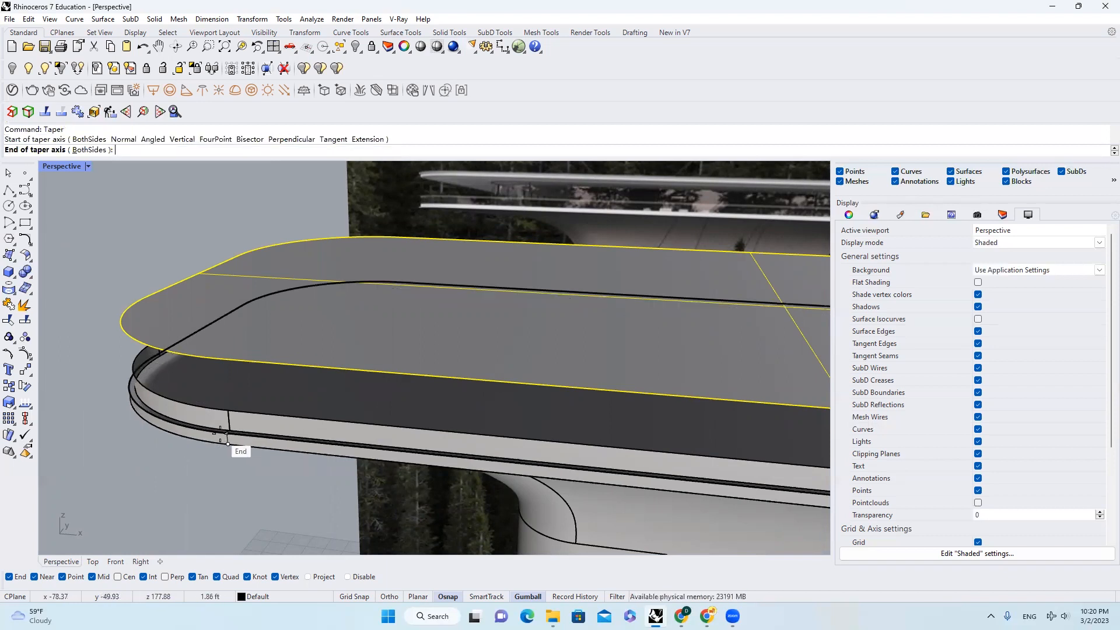
key(Escape)
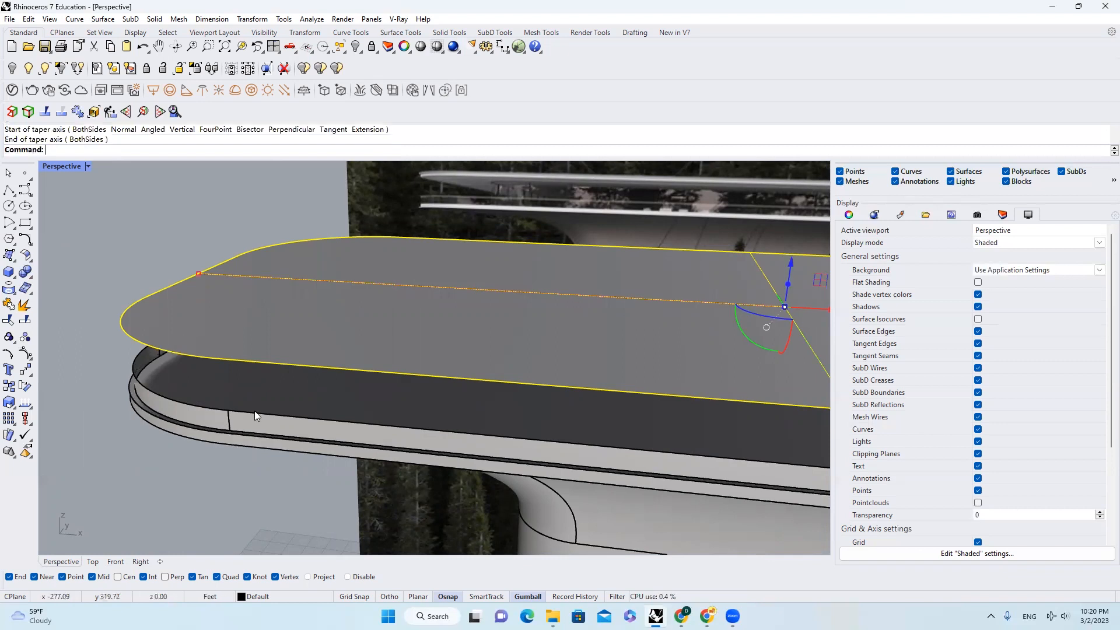
Extrude the planar roof surface 1.8 ft vertically into a solid roof plate.
scroll(338, 358, down, 5)
right_drag(522, 366, 583, 379)
scroll(552, 334, up, 3)
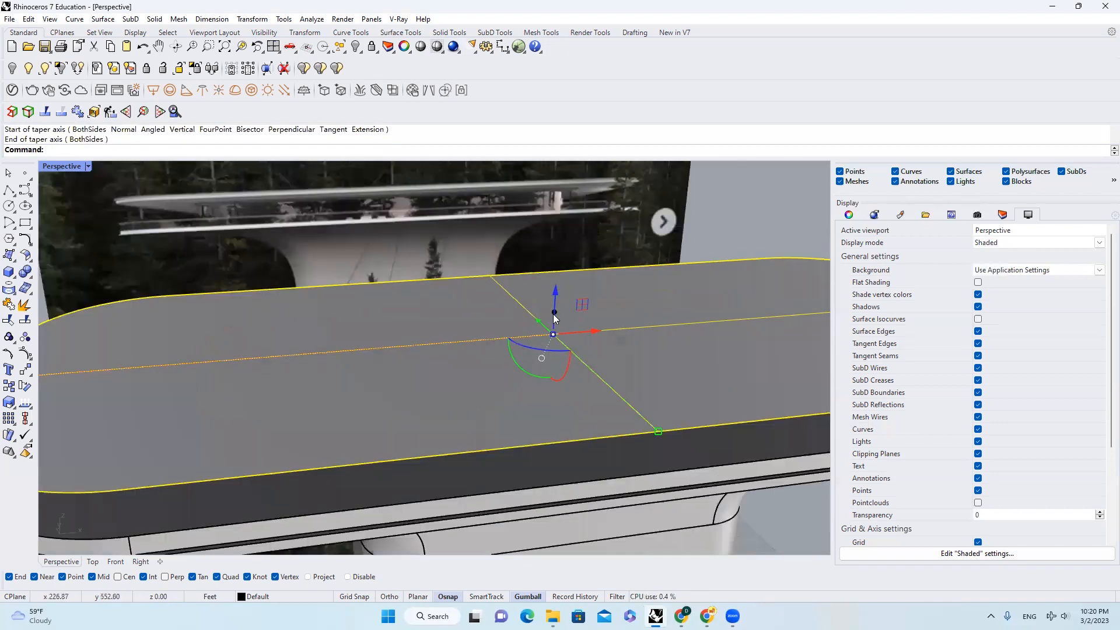
click(554, 312)
text(1.8)
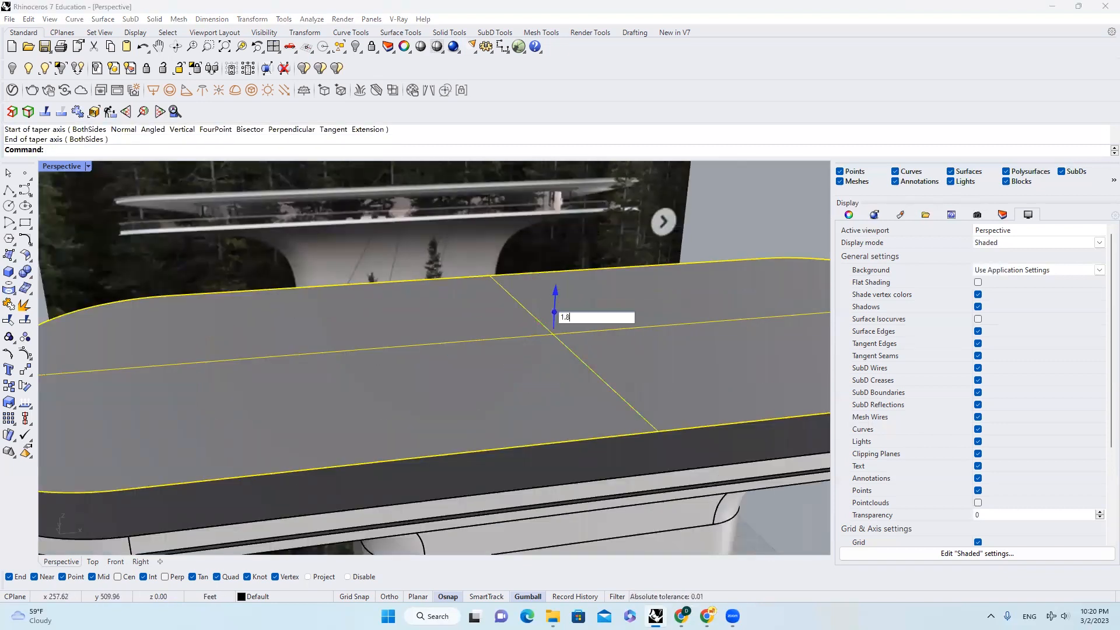
key(Return)
click(429, 352)
scroll(429, 351, down, 5)
right_drag(429, 351, 374, 338)
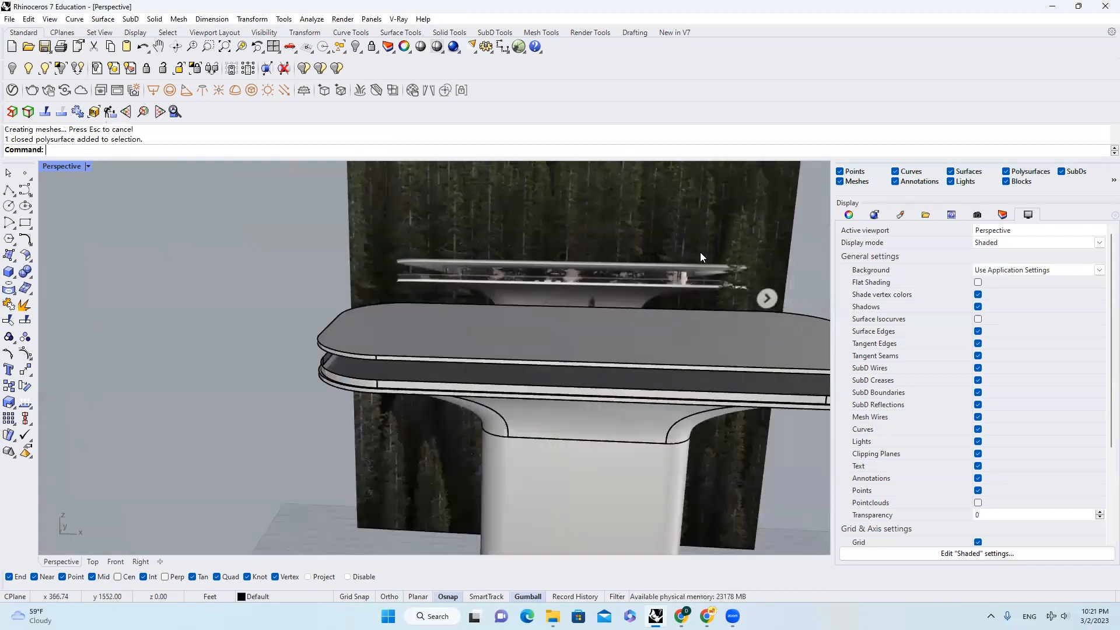
scroll(694, 263, up, 7)
scroll(666, 291, down, 6)
right_drag(667, 291, 636, 276)
scroll(232, 403, up, 4)
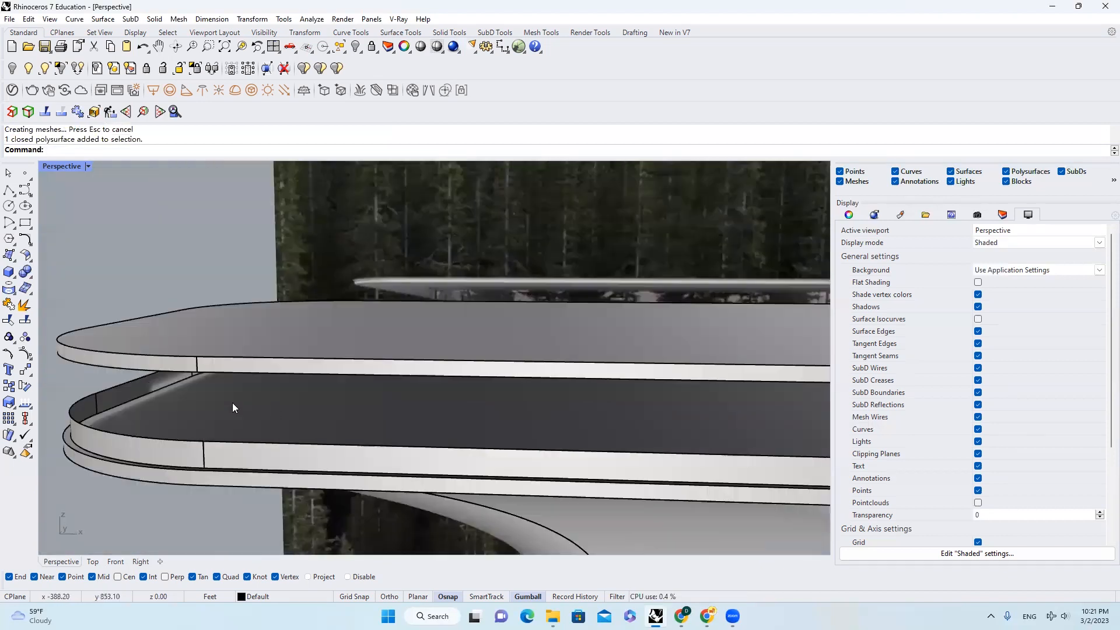
Scale the outline curve on the slab's top inward to the recessed wall between the plates in the reference picture.
right_drag(249, 386, 108, 493)
scroll(227, 389, down, 4)
scroll(188, 431, up, 5)
click(185, 436)
click(227, 464)
click(116, 562)
scroll(341, 397, down, 3)
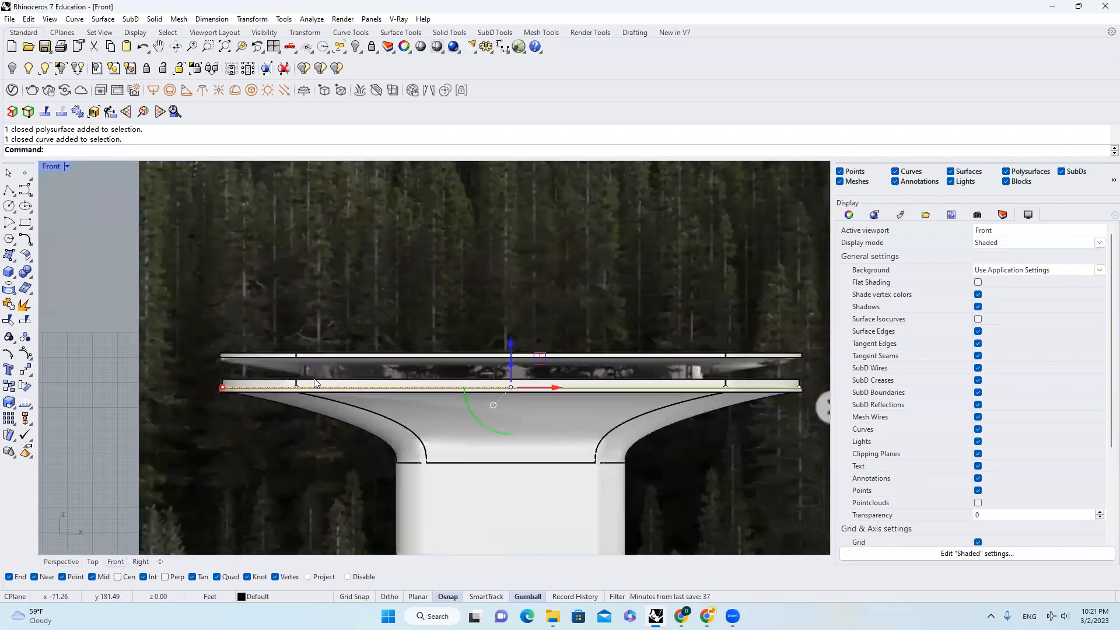
scroll(200, 383, up, 4)
drag(130, 399, 303, 412)
scroll(239, 414, down, 4)
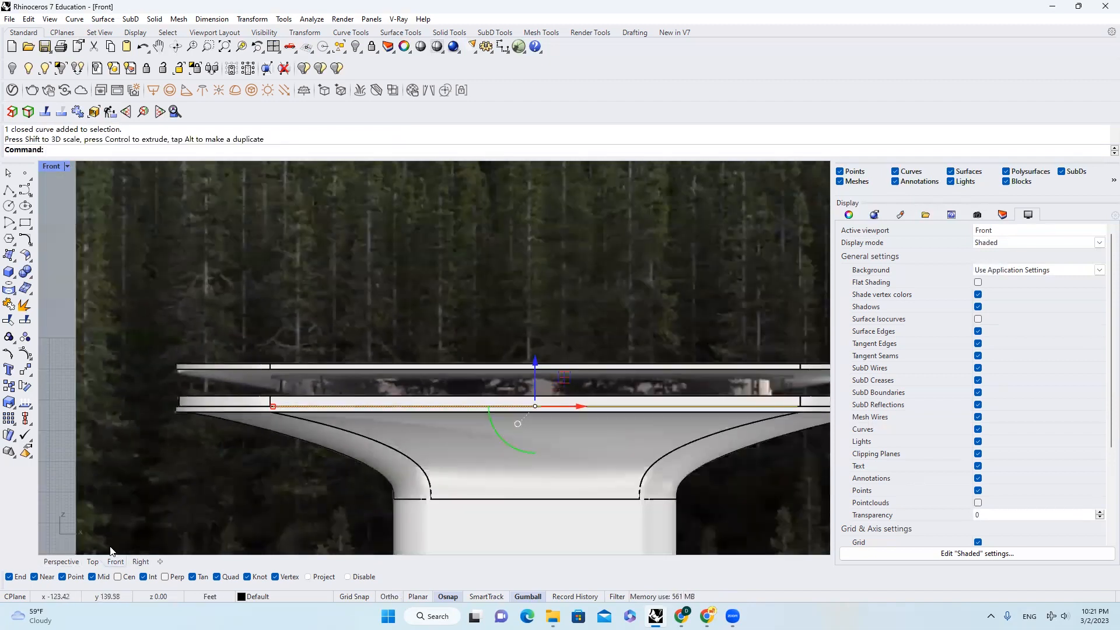
Duplicate the scaled curve in place and use SetPt, with only Z set and aligned to World, to level the copy with the roof plate.
click(76, 560)
scroll(350, 402, down, 4)
right_drag(410, 387, 410, 379)
scroll(555, 389, up, 3)
right_drag(555, 390, 424, 366)
key(ctrl+c)
key(ctrl+v)
text(SETPt)
key(Return)
click(676, 339)
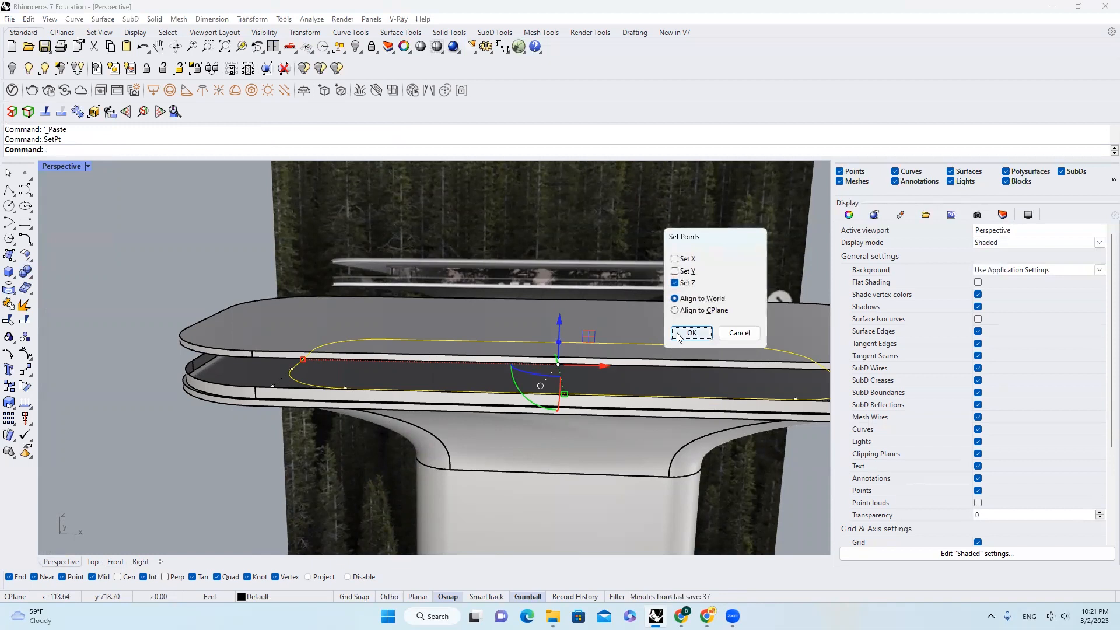
click(263, 366)
Loft the scaled curve and its raised copy with Normal style and no simplification into the recessed wall between slab and roof plate.
scroll(265, 366, up, 10)
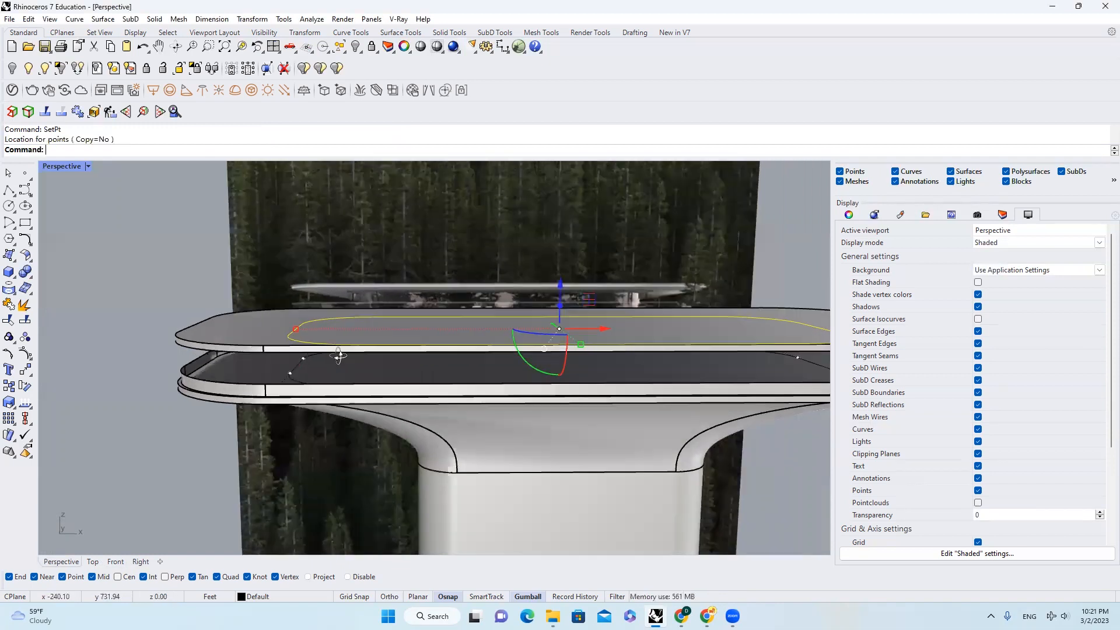
click(299, 365)
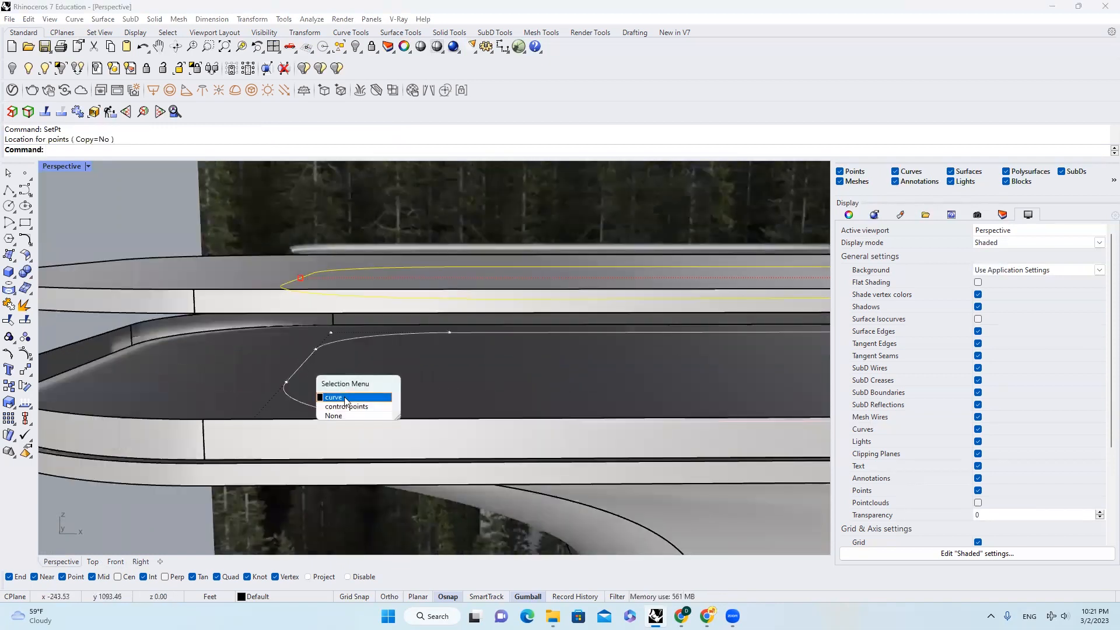
click(352, 392)
scroll(359, 395, down, 5)
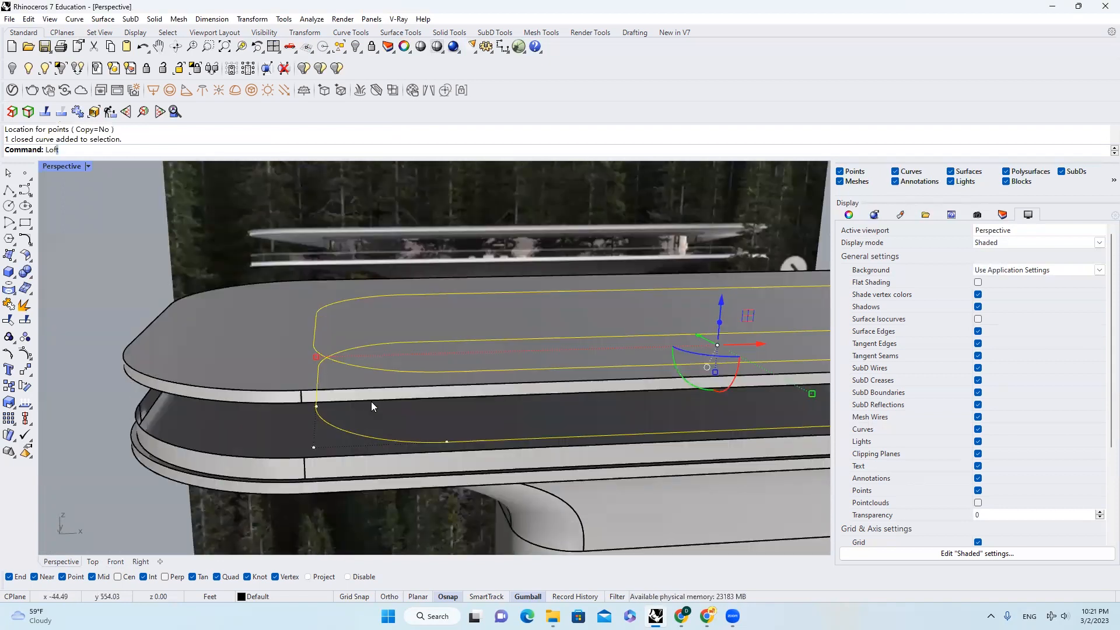
key(Return)
scroll(408, 388, down, 5)
key(Return)
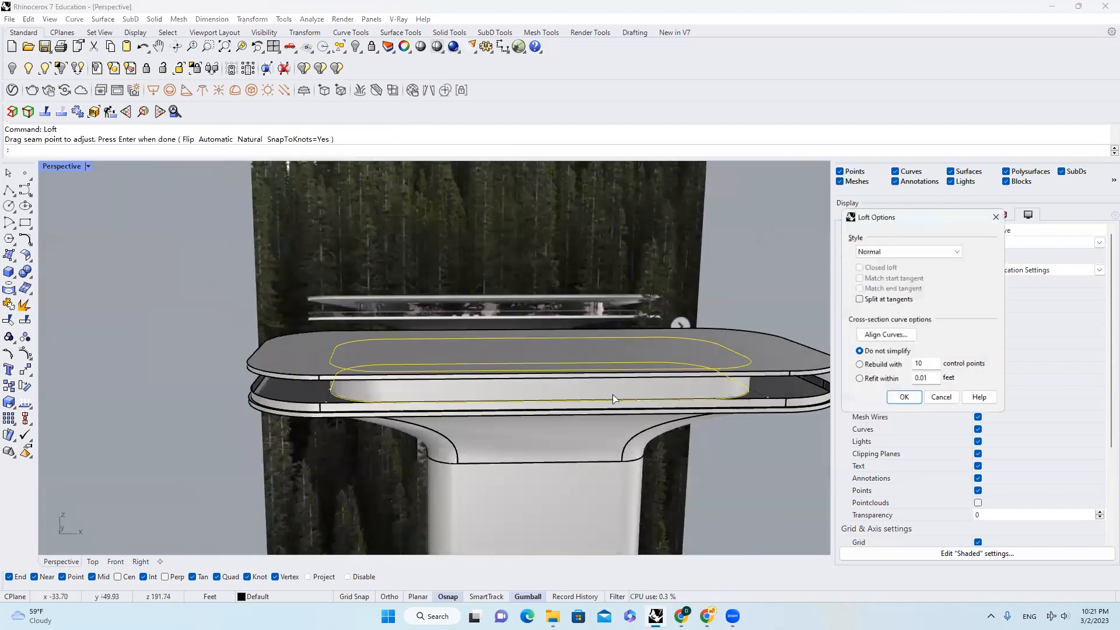
click(904, 397)
scroll(425, 350, down, 5)
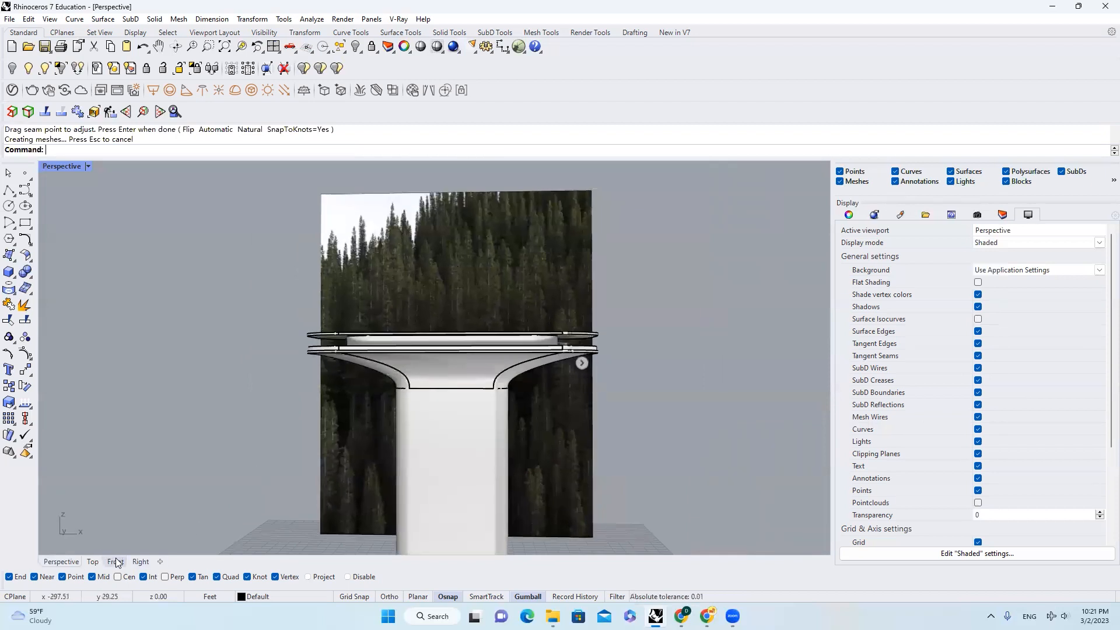
click(117, 562)
scroll(495, 361, up, 2)
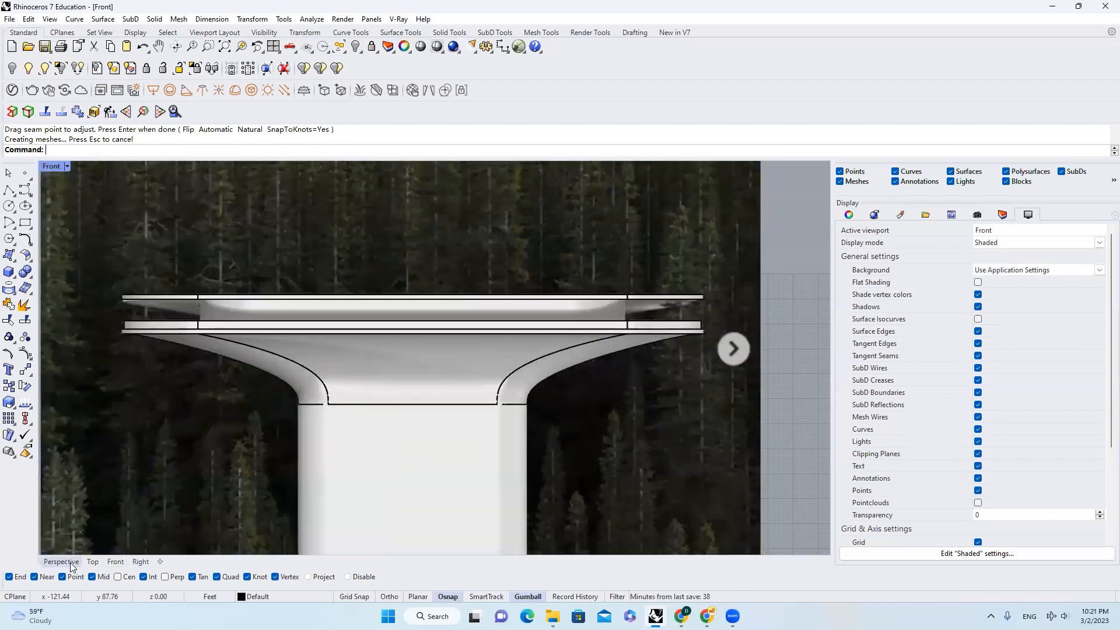
scroll(267, 370, up, 4)
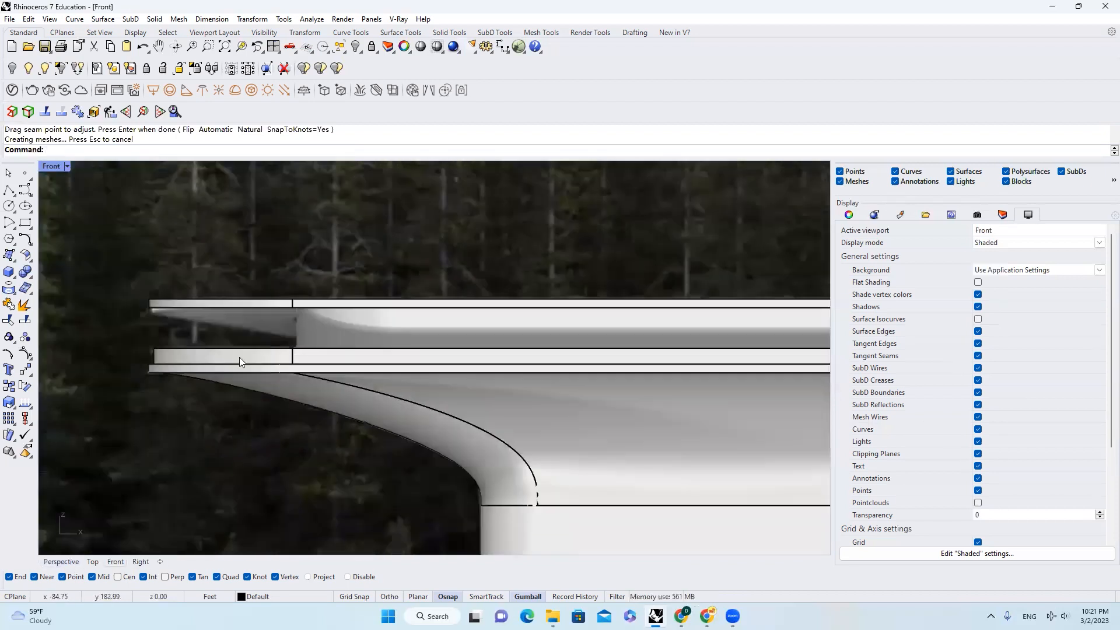